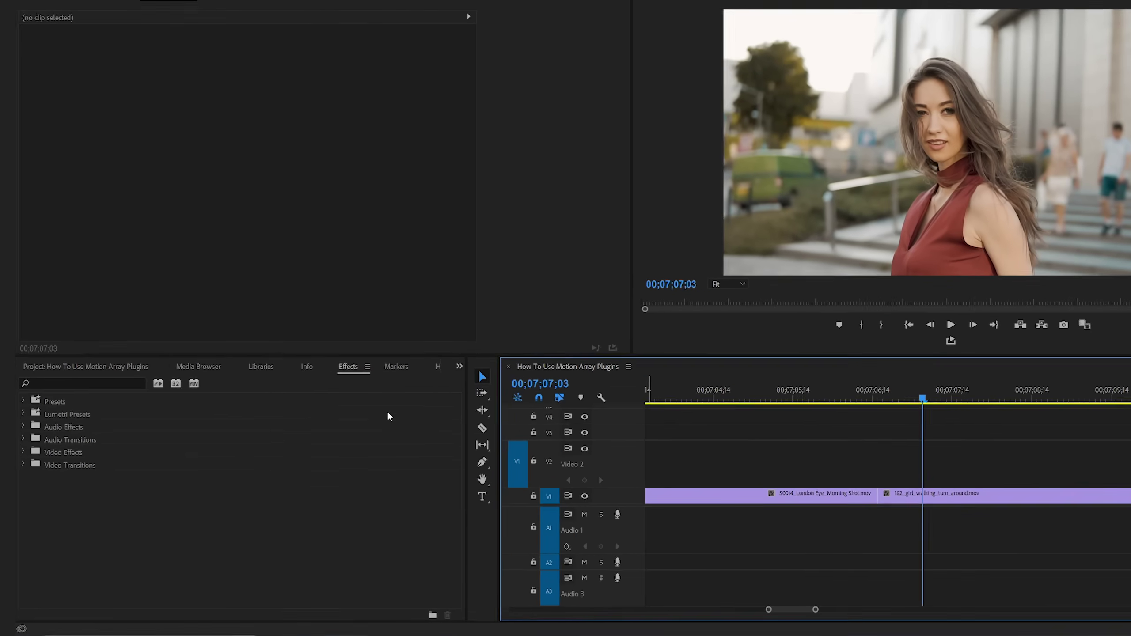
# In the Effects panel, expand Video Transitions > MA Shifter and select the Bounce transition
pyautogui.click(302, 397)
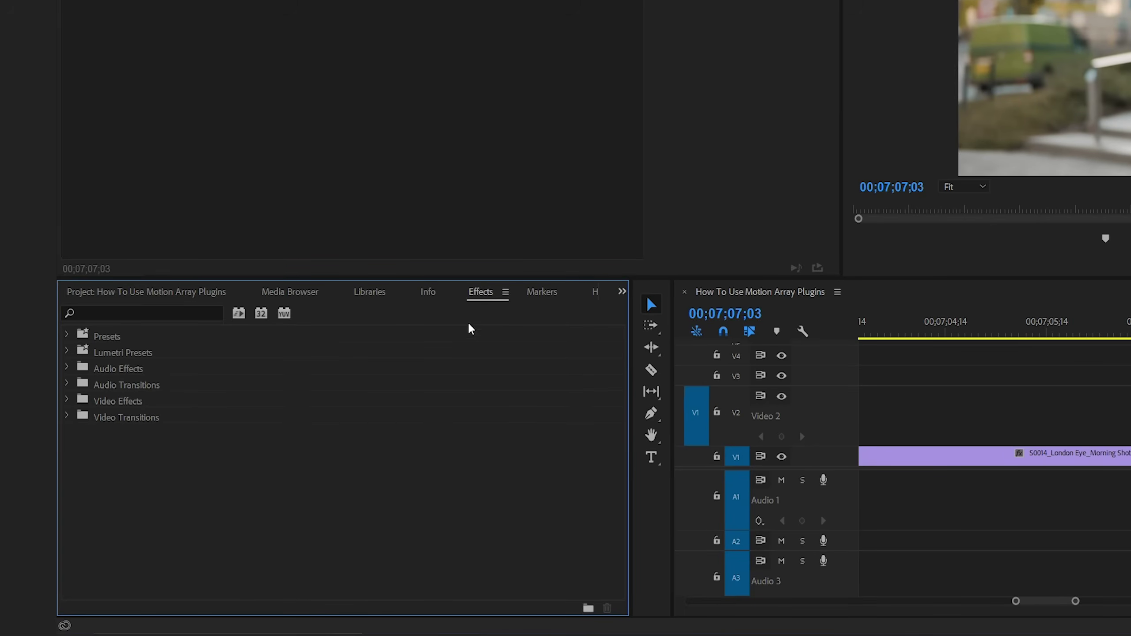
pyautogui.click(121, 418)
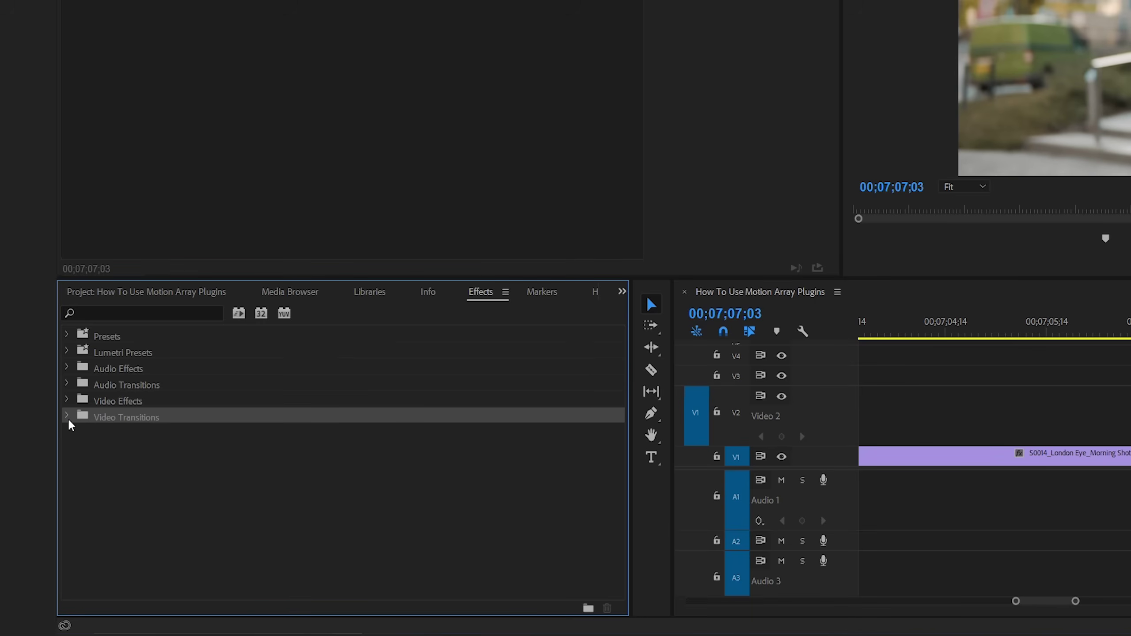
pyautogui.click(67, 417)
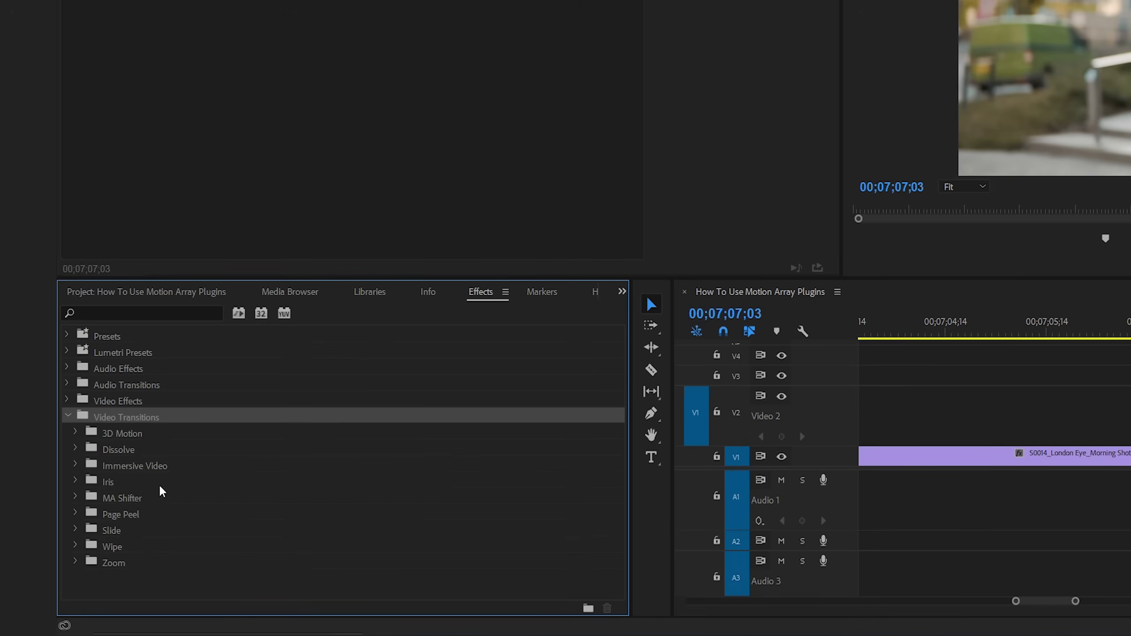
pyautogui.click(166, 502)
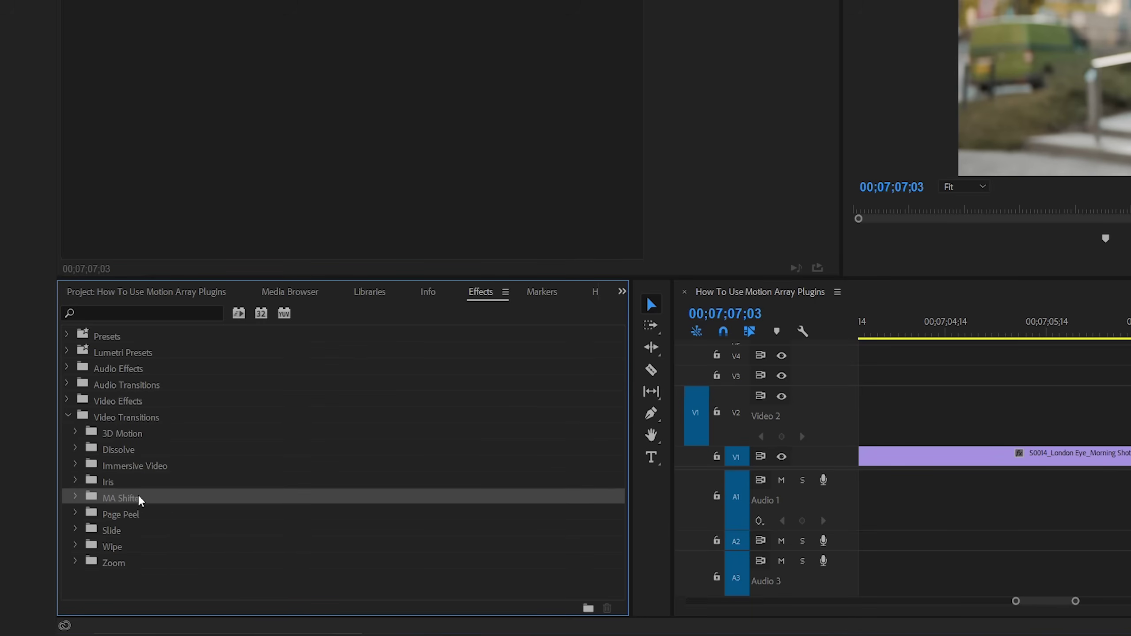
pyautogui.click(74, 497)
pyautogui.scroll(-2, 434, 420)
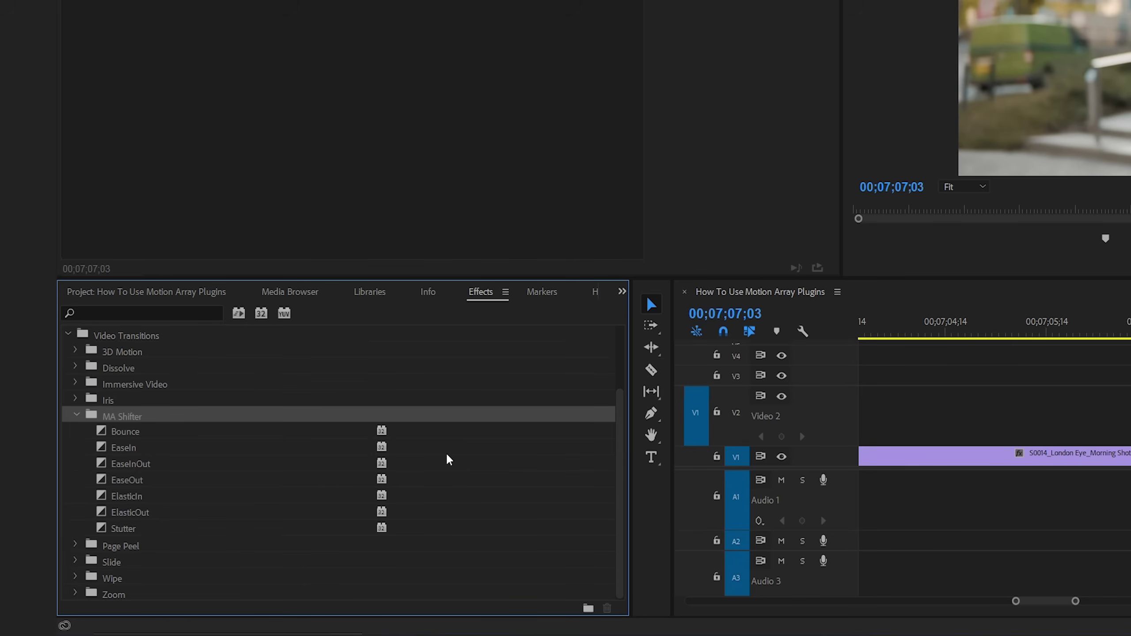
pyautogui.click(135, 432)
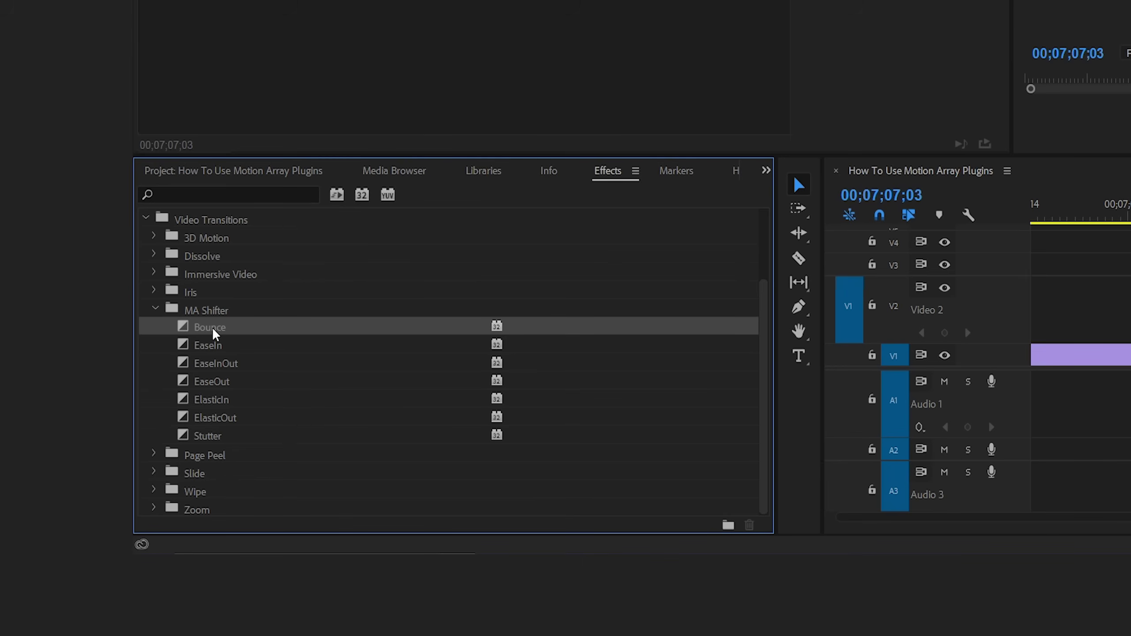
# Apply Bounce to the cut between the London Eye and girl walking clips and play it
pyautogui.moveTo(215, 328); pyautogui.dragTo(1130, 352)
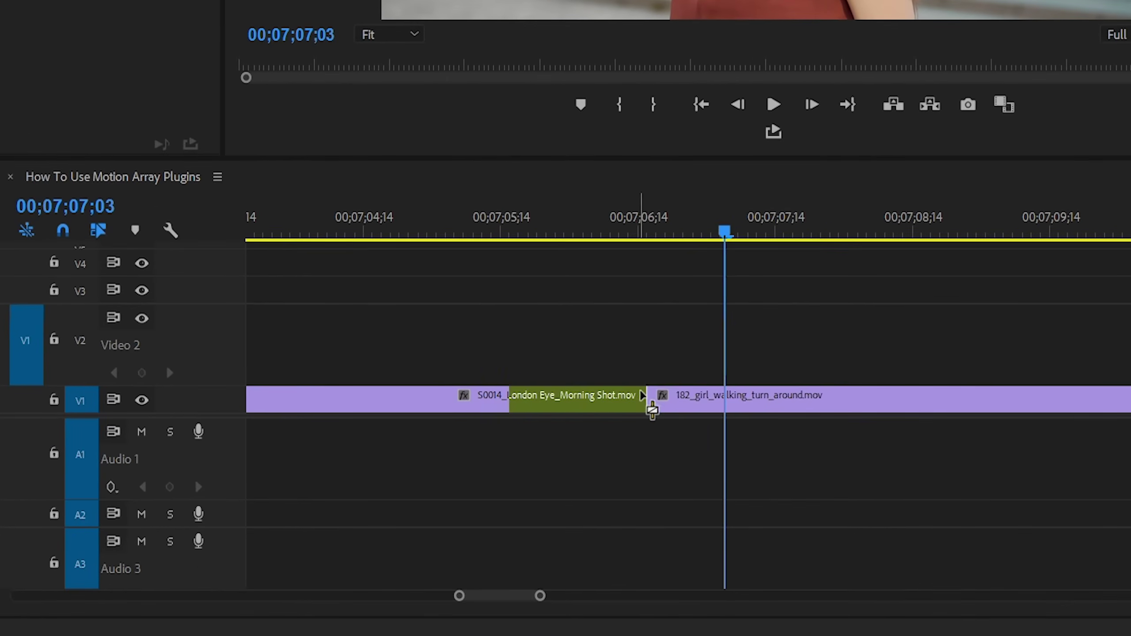
pyautogui.moveTo(644, 392); pyautogui.dragTo(649, 392)
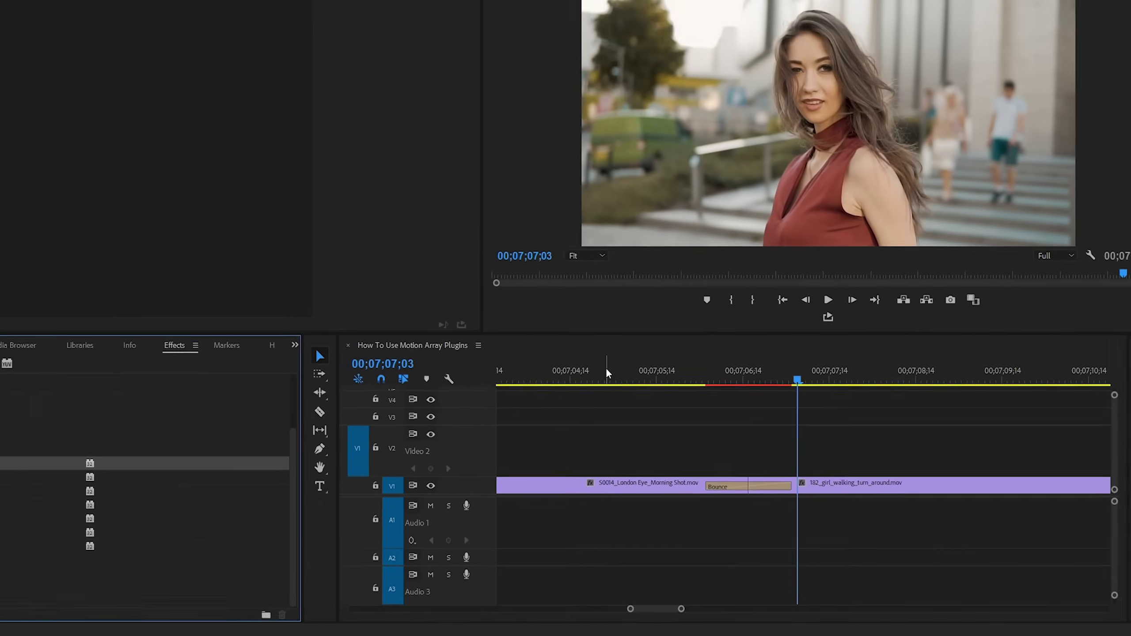
pyautogui.click(501, 326)
pyautogui.press('space')
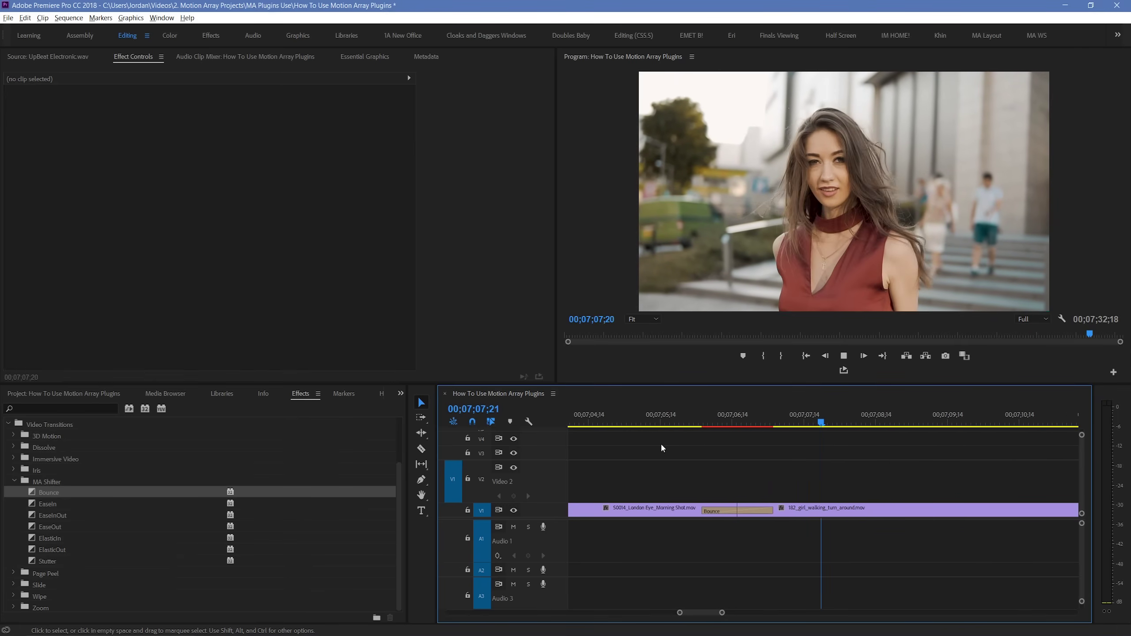
# Replay from the London Eye clip, then select the Bounce transition to show its settings
pyautogui.click(606, 415)
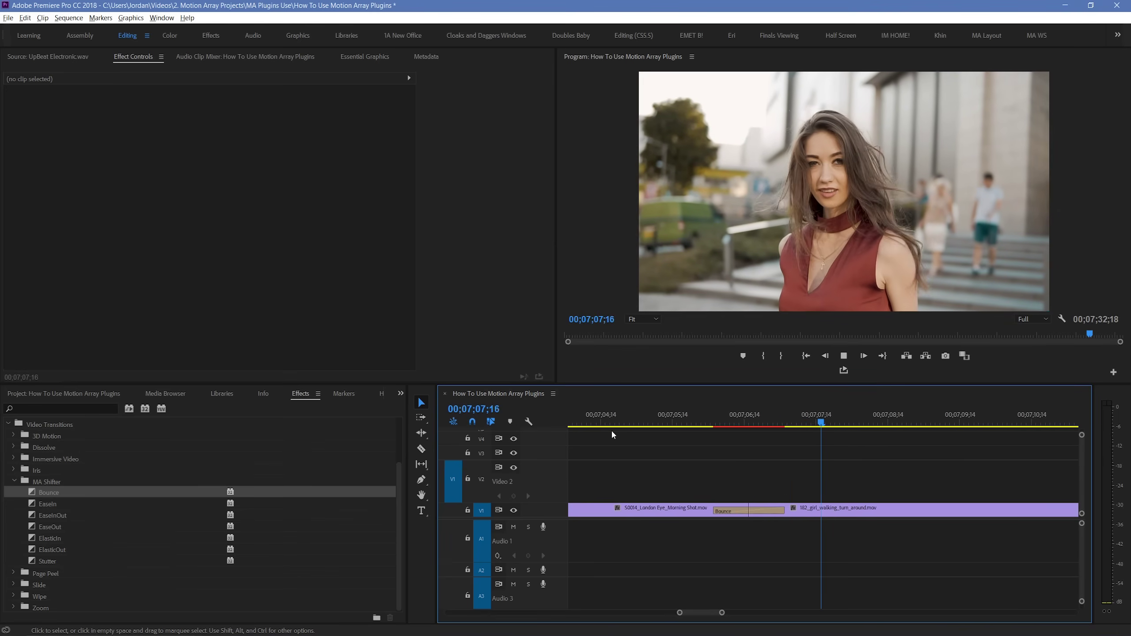
pyautogui.press('space')
pyautogui.click(756, 510)
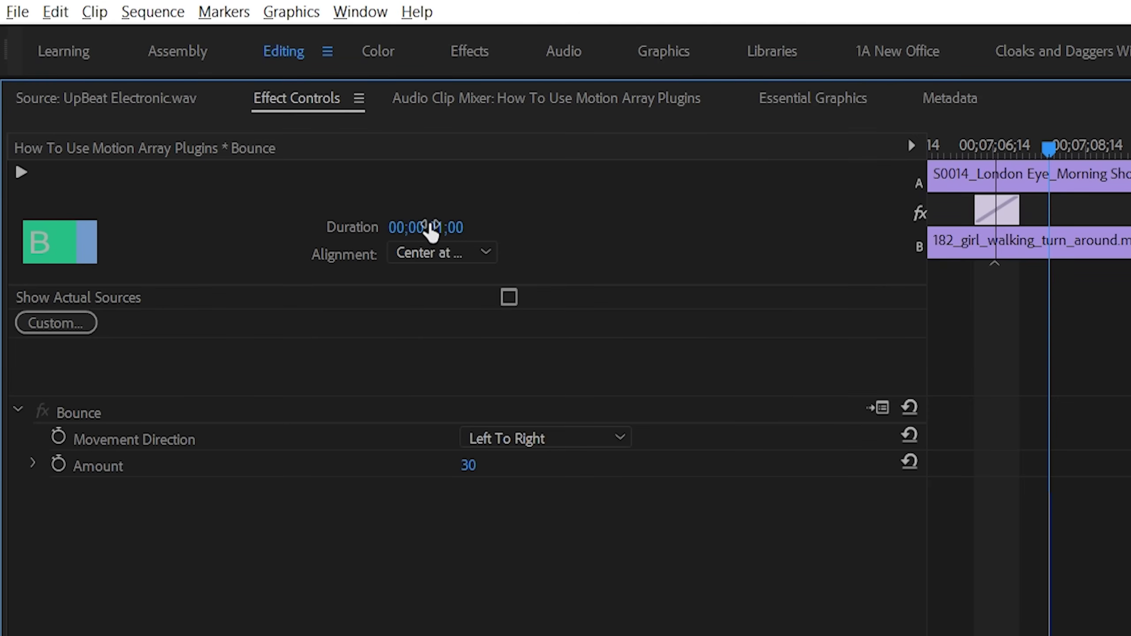
# Try a 2-second Bounce duration by editing the seconds digit, then undo it
pyautogui.click(459, 227)
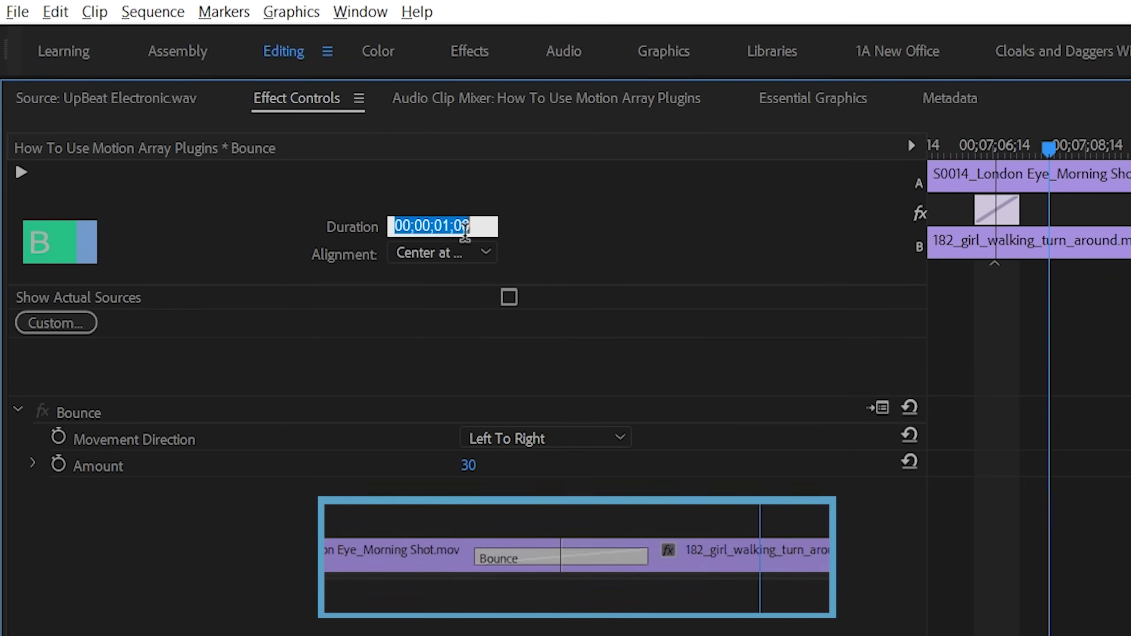
pyautogui.press('Right')
pyautogui.press('Left')
pyautogui.press('Left')
pyautogui.press('Left')
pyautogui.press('BackSpace')
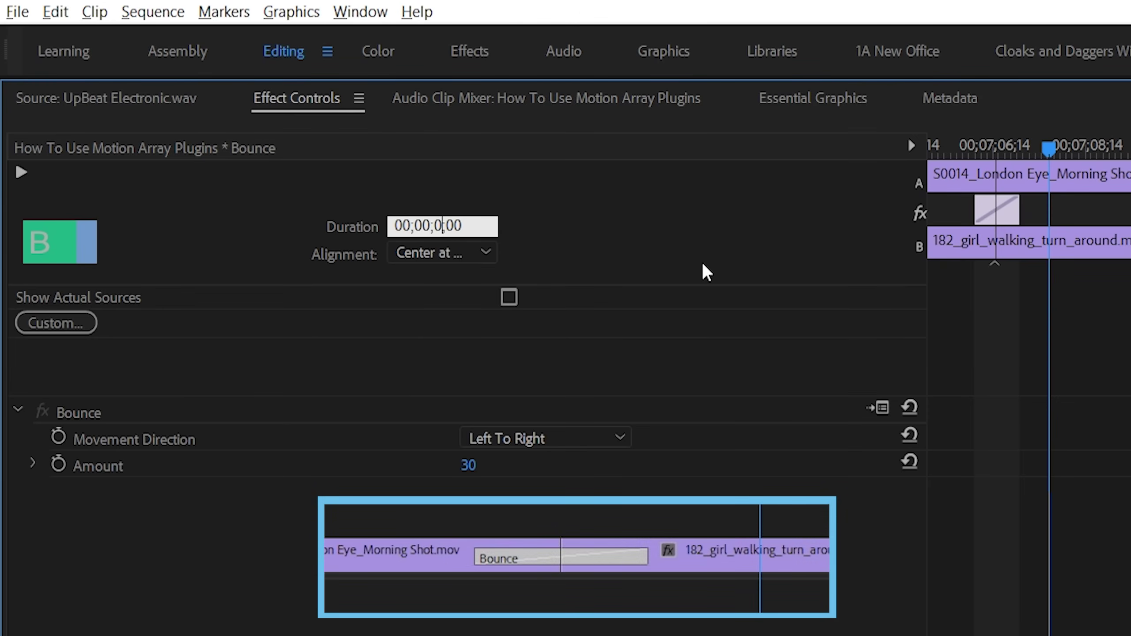
pyautogui.write('2')
pyautogui.press('Return')
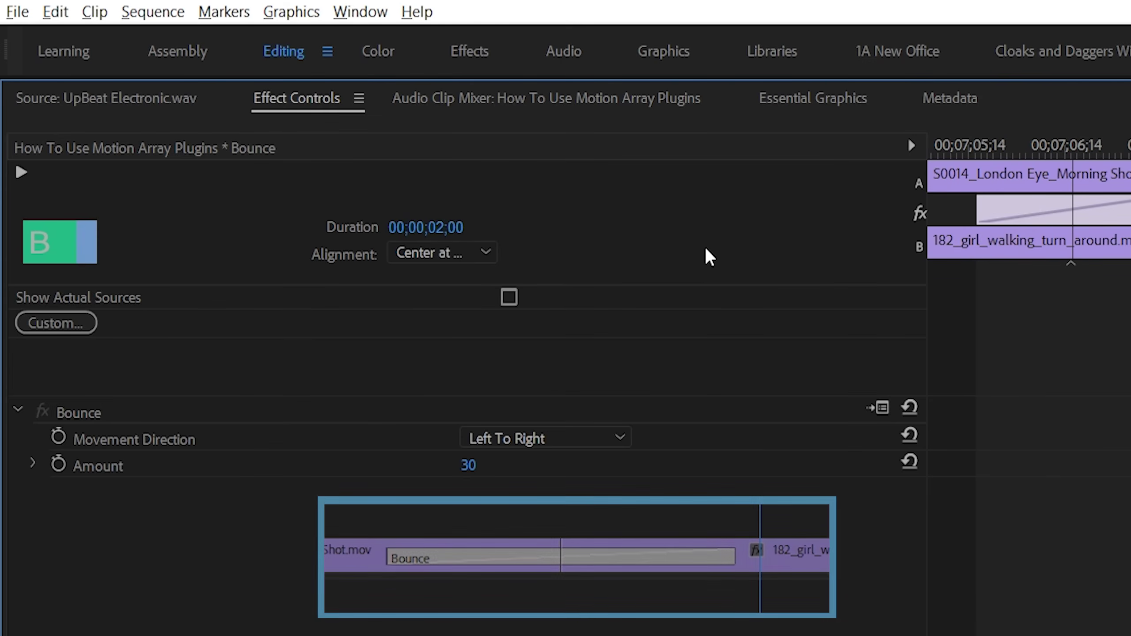
pyautogui.hotkey('ctrl', 'z')
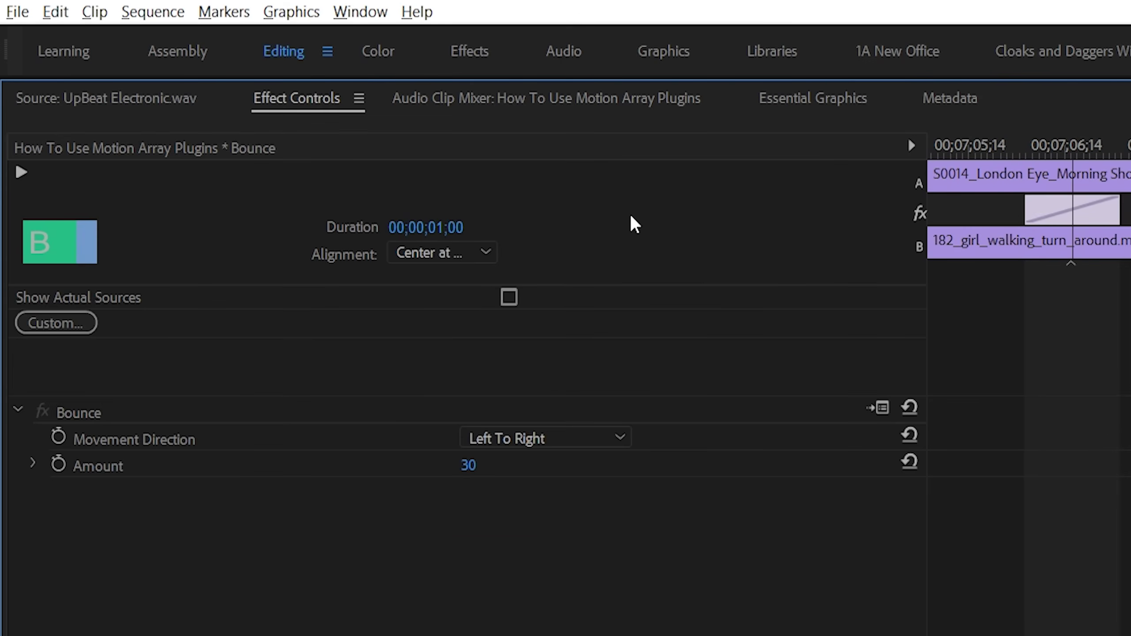
# Scrub the Duration to 00;00;02;03 and reveal the transition alignment options
pyautogui.moveTo(448, 229)
pyautogui.mouseDown()
pyautogui.moveTo(513, 229)
pyautogui.moveTo(436, 229)
pyautogui.mouseUp()
pyautogui.moveTo(437, 229)
pyautogui.mouseDown()
pyautogui.moveTo(461, 229)
pyautogui.moveTo(401, 238)
pyautogui.moveTo(450, 237)
pyautogui.mouseUp()
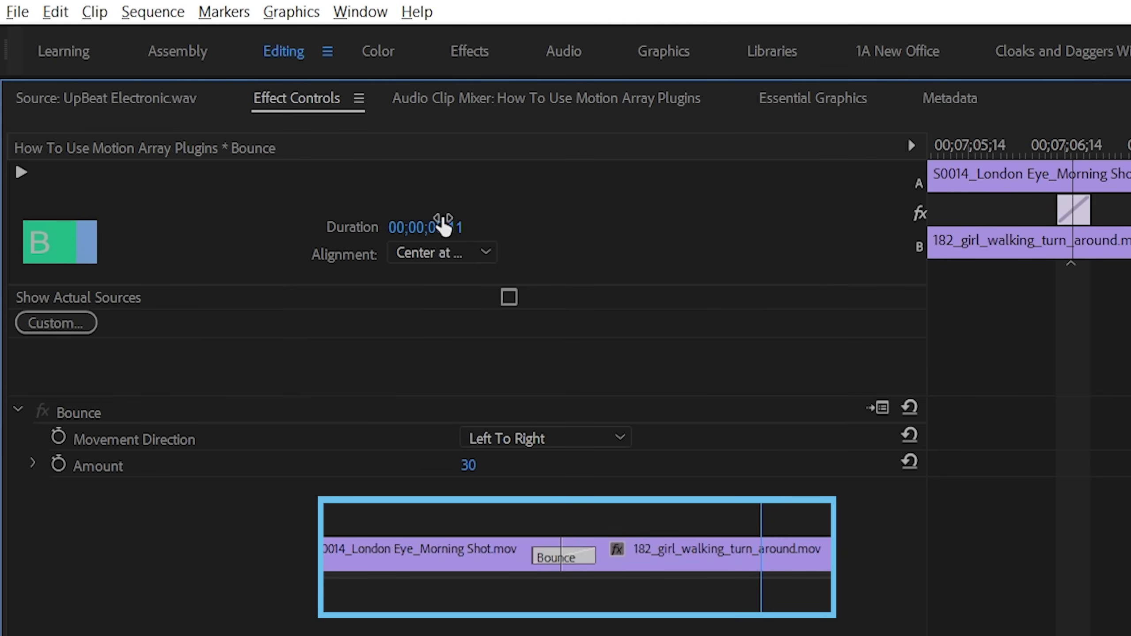
pyautogui.hotkey('ctrl', 'z')
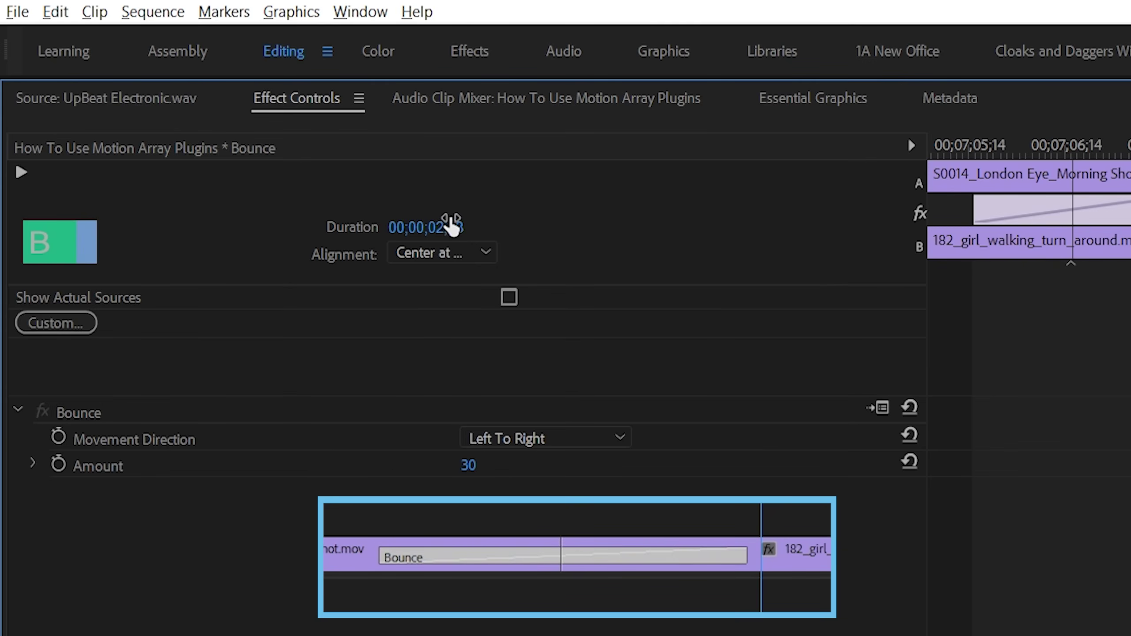
pyautogui.click(470, 256)
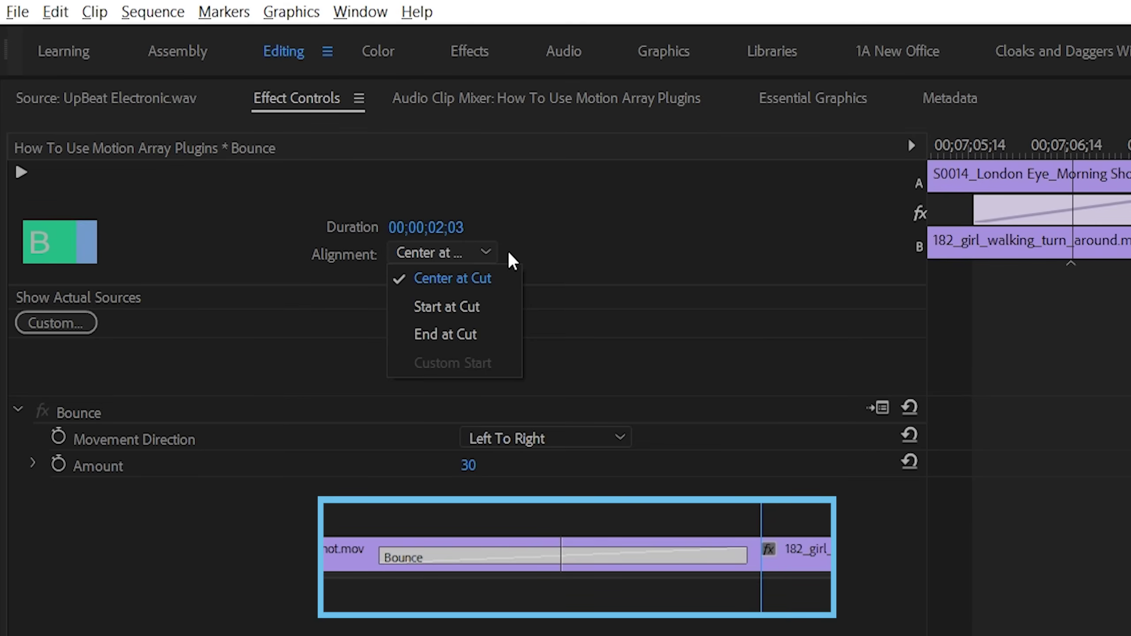
pyautogui.click(483, 312)
pyautogui.click(450, 252)
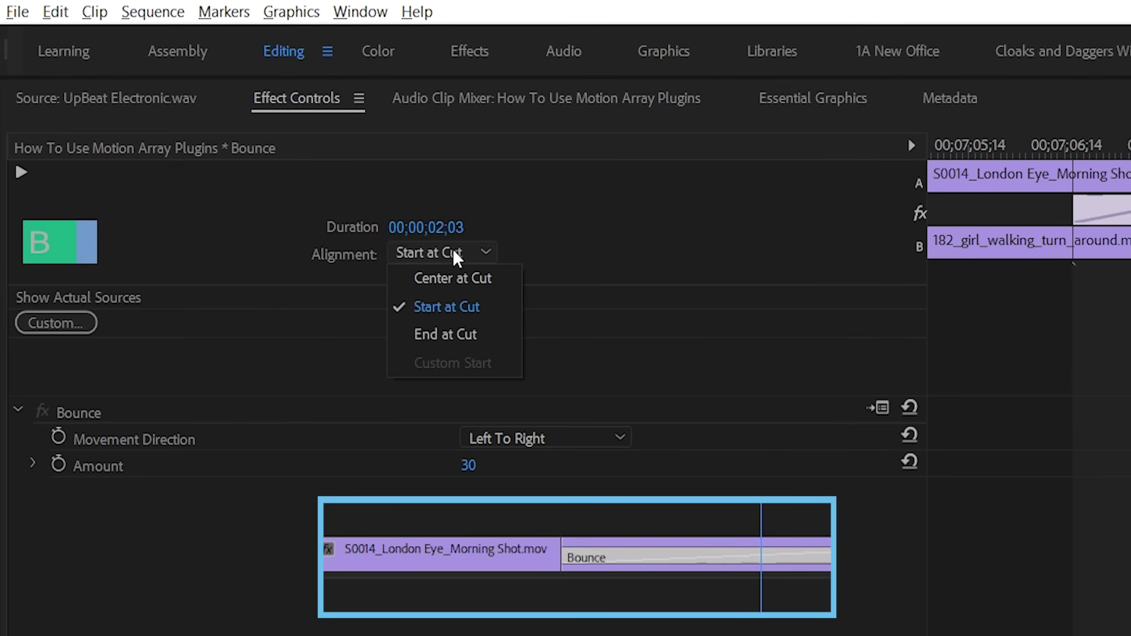
pyautogui.click(449, 335)
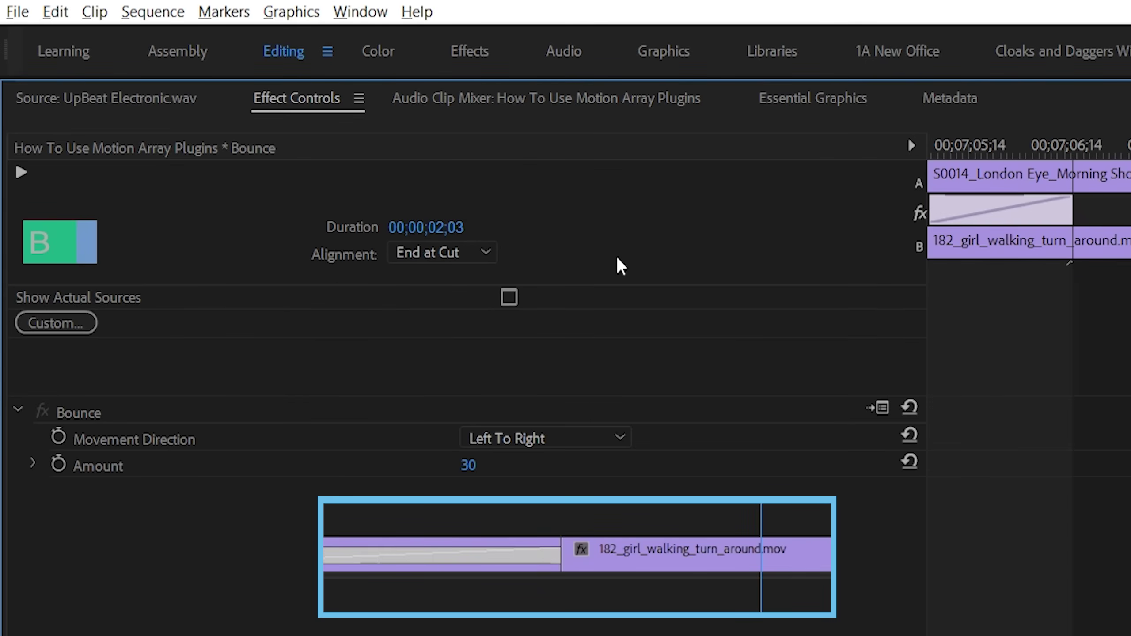
pyautogui.click(486, 253)
pyautogui.click(477, 277)
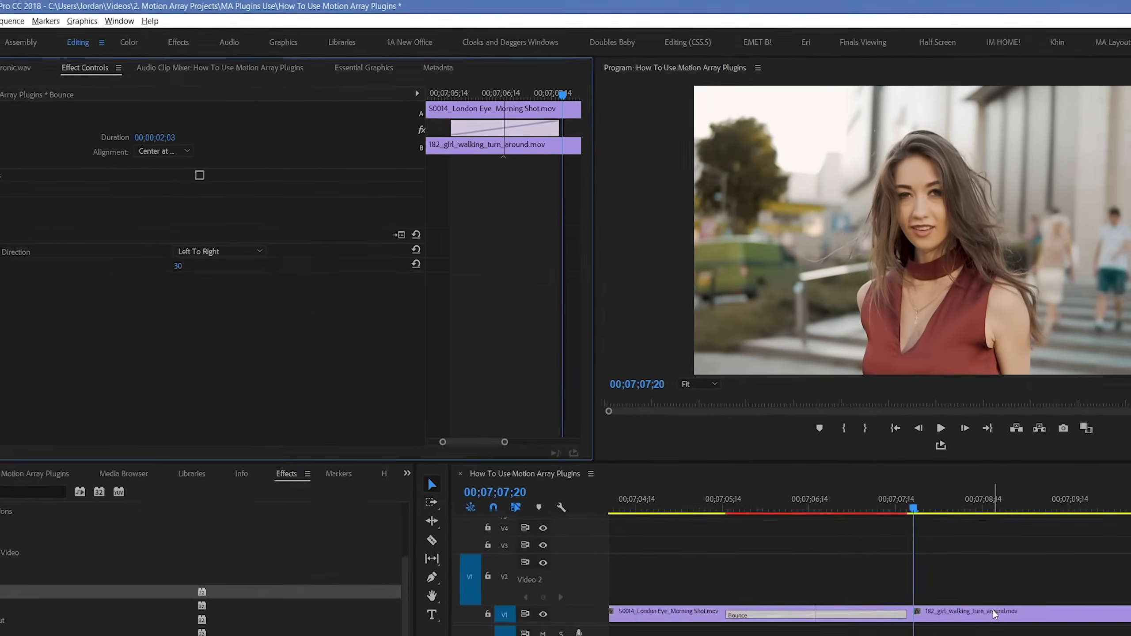
# Give the girl walking clip the Rose label colour
pyautogui.rightClick(888, 508)
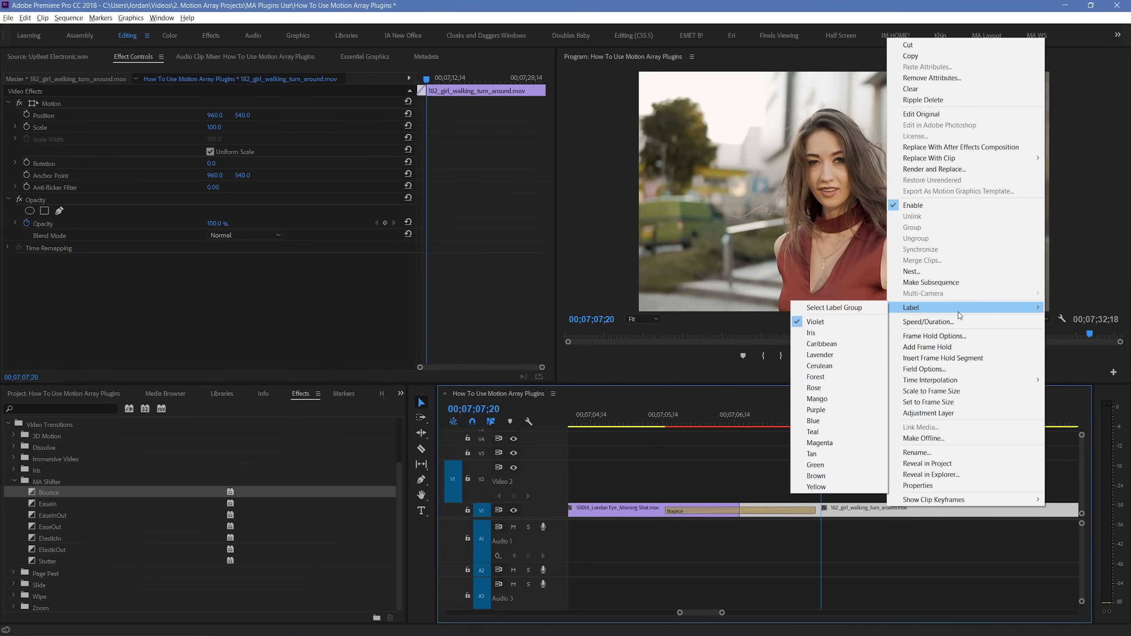
pyautogui.click(813, 387)
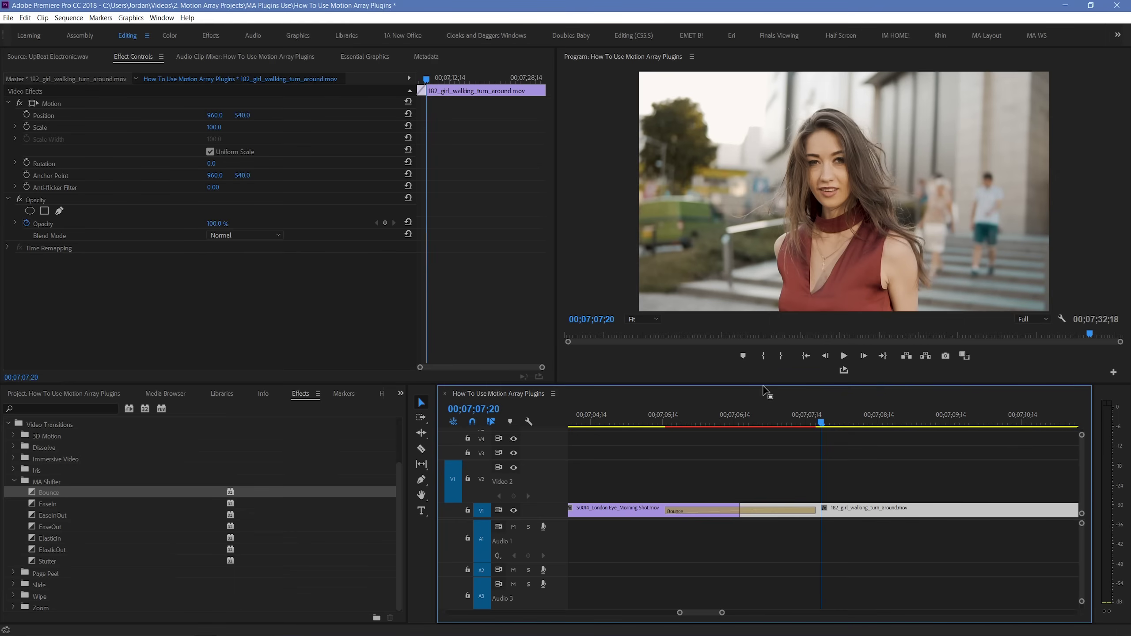
pyautogui.click(723, 454)
# Select the Bounce transition and zoom the Effect Controls timeline onto it
pyautogui.click(731, 511)
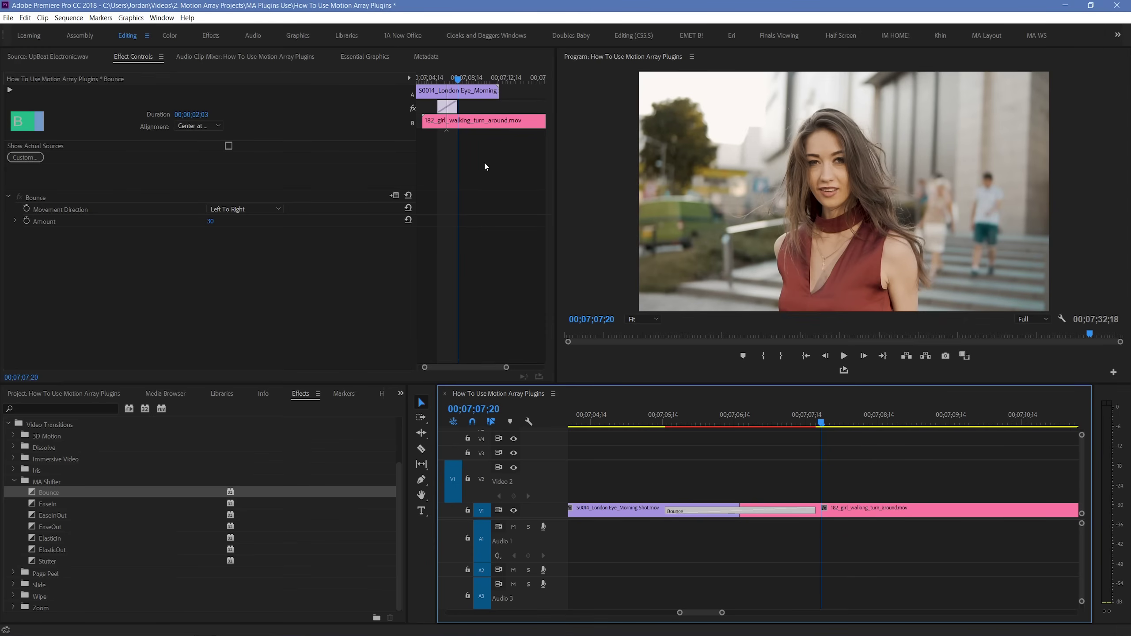
pyautogui.click(452, 78)
pyautogui.press('=')
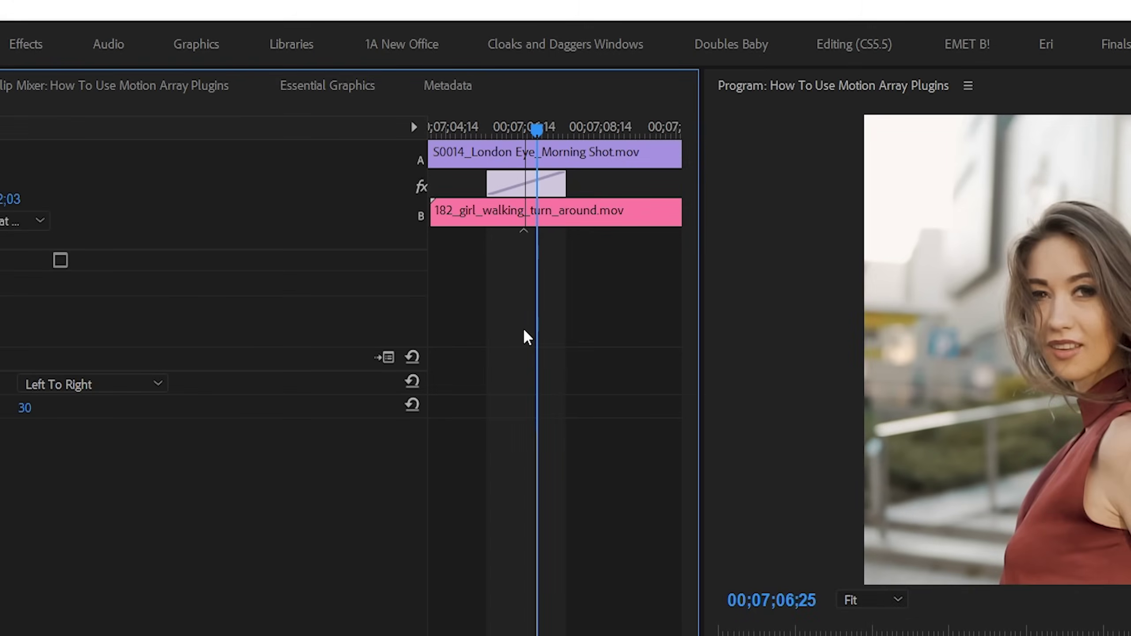
# Slide the Bounce transition slightly earlier across the cut in the Effect Controls mini timeline
pyautogui.click(458, 131)
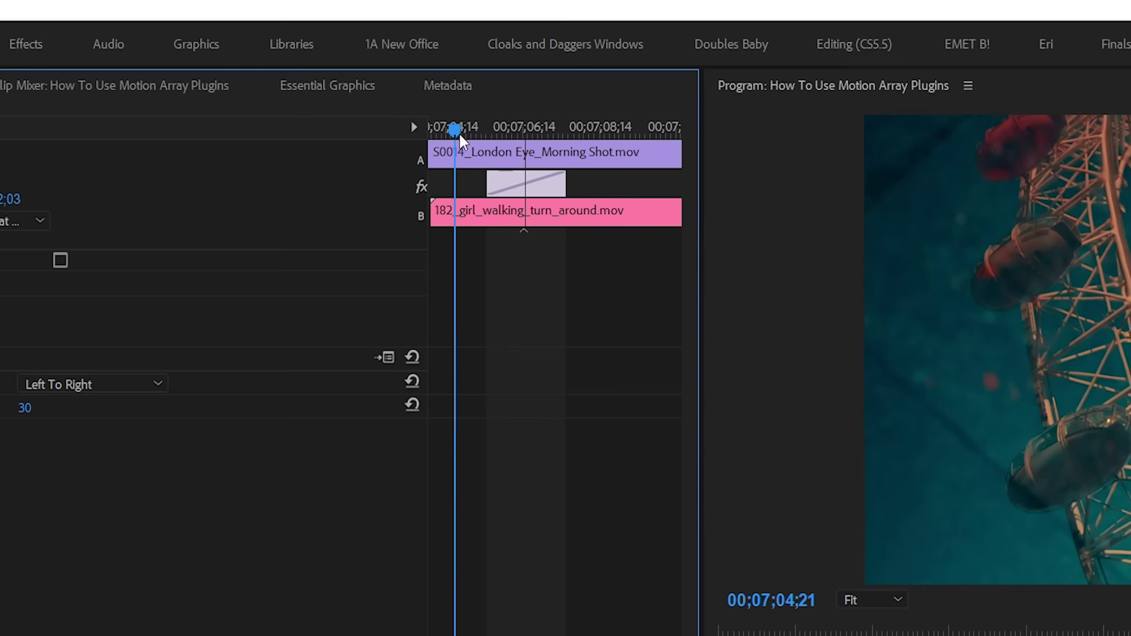
pyautogui.click(505, 127)
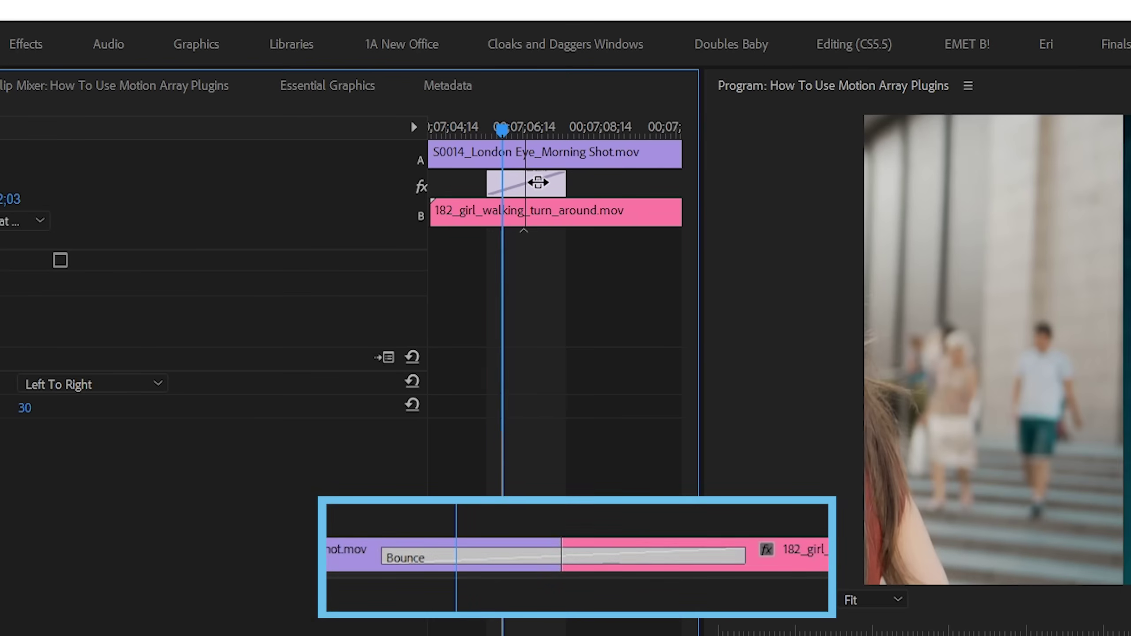
pyautogui.moveTo(495, 187); pyautogui.dragTo(648, 178)
pyautogui.press('=')
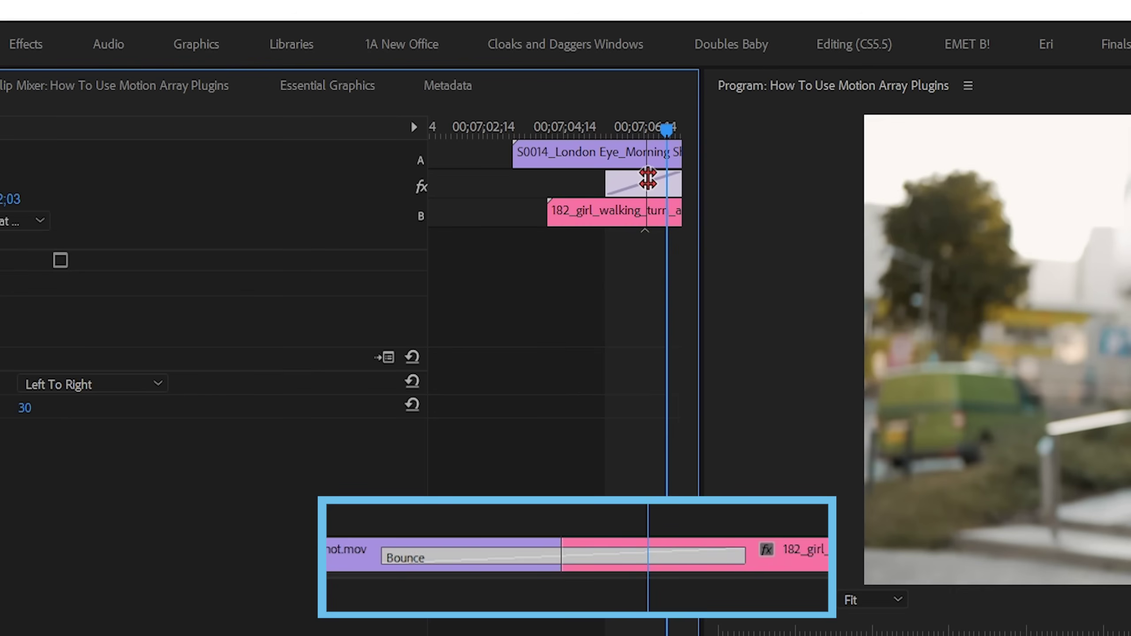
pyautogui.moveTo(647, 178)
pyautogui.mouseDown()
pyautogui.moveTo(608, 182)
pyautogui.moveTo(665, 187)
pyautogui.moveTo(638, 187)
pyautogui.mouseUp()
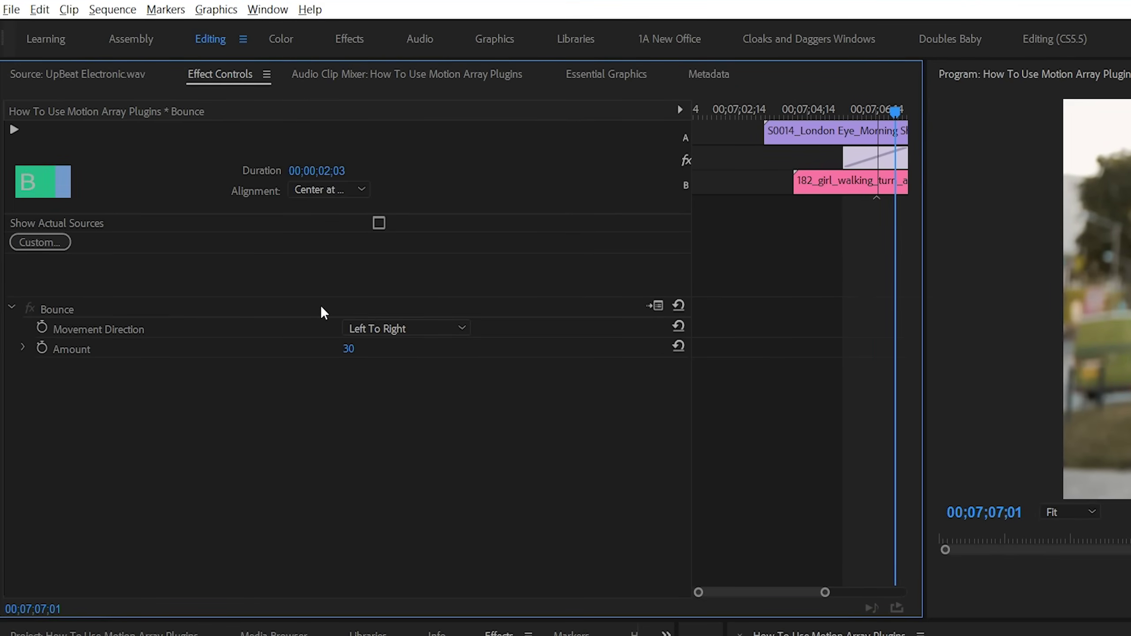
# Keep Movement Direction at Left To Right and play the Bounce transition to preview it
pyautogui.click(396, 327)
pyautogui.click(394, 327)
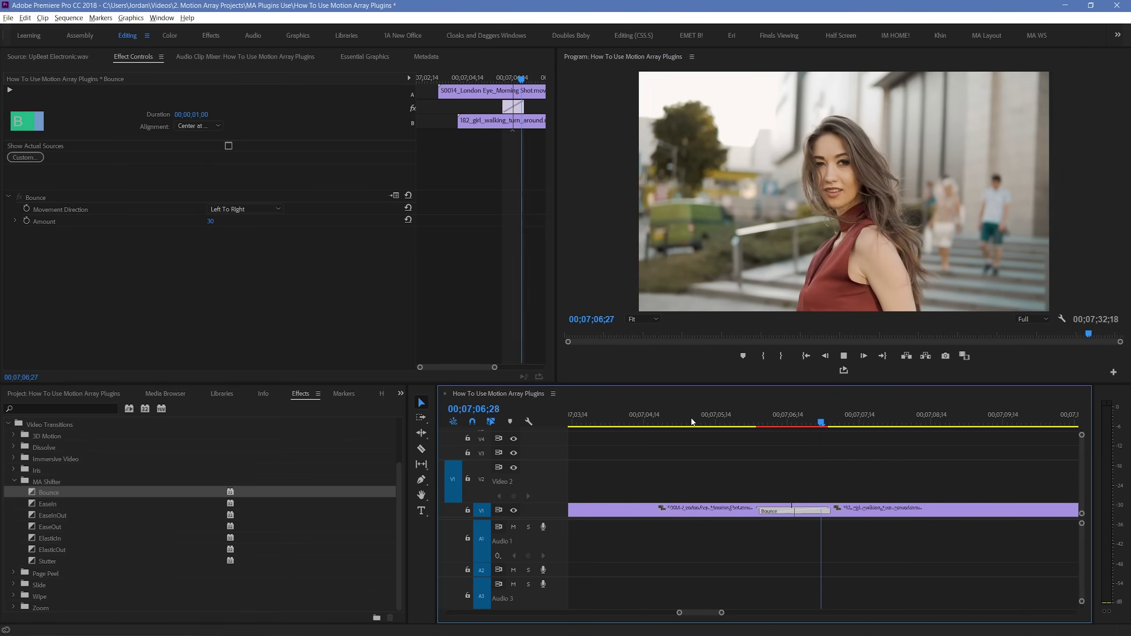
pyautogui.click(691, 421)
pyautogui.press('space')
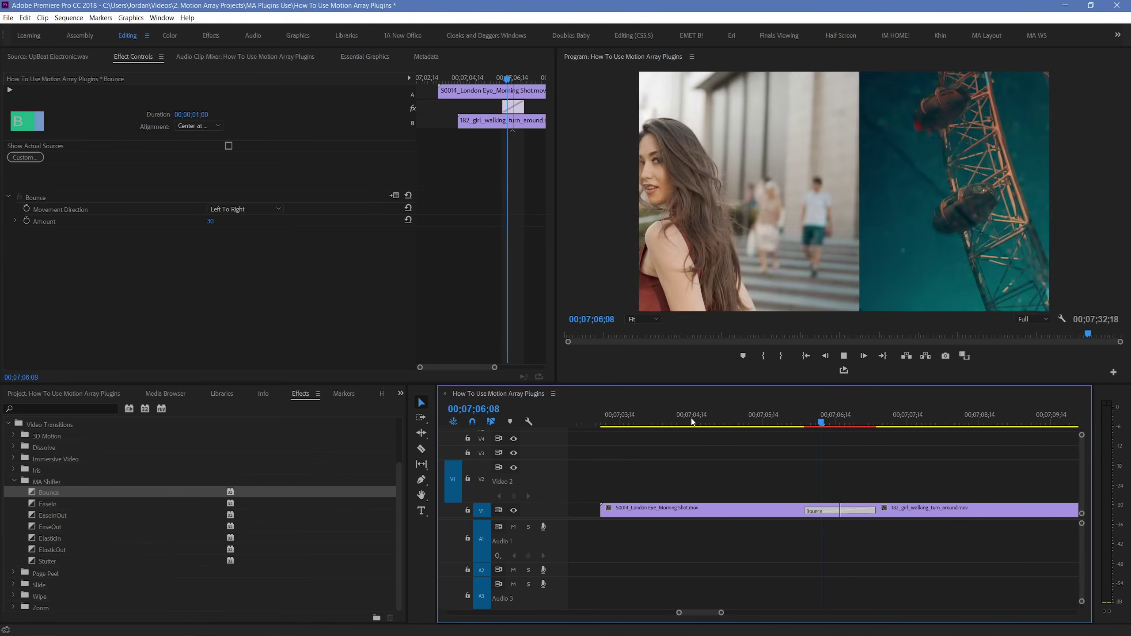
pyautogui.press('space')
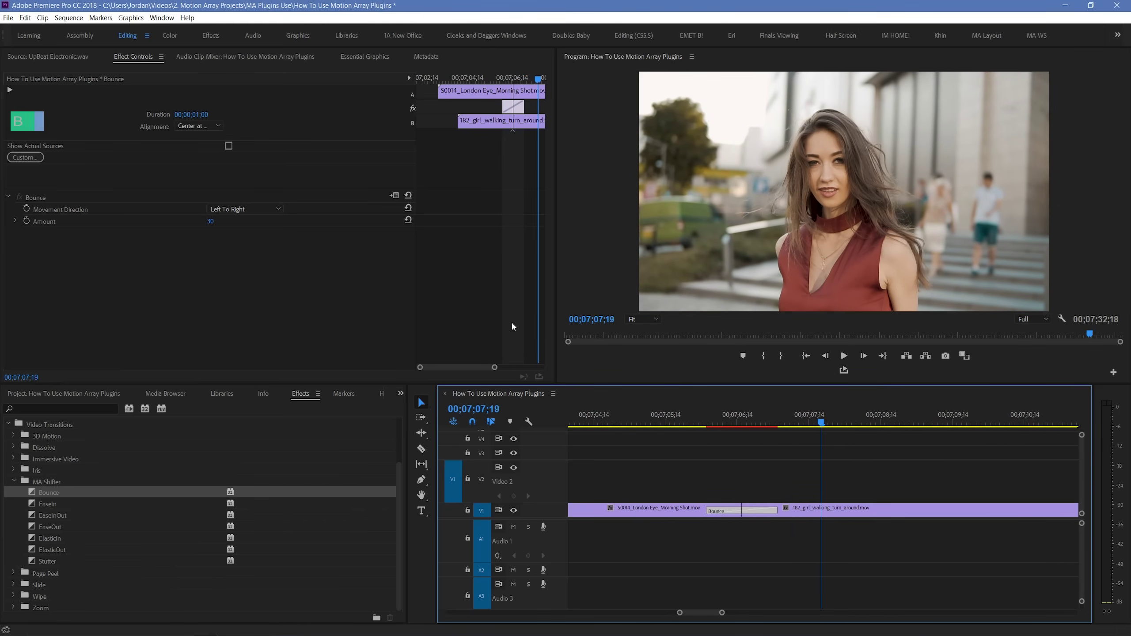
# Preview Right To Left, then Top To Bottom movement by scrubbing through the transition
pyautogui.click(255, 208)
pyautogui.click(249, 229)
pyautogui.moveTo(650, 415); pyautogui.dragTo(779, 432)
pyautogui.click(239, 211)
pyautogui.click(244, 243)
pyautogui.moveTo(712, 421); pyautogui.dragTo(775, 425)
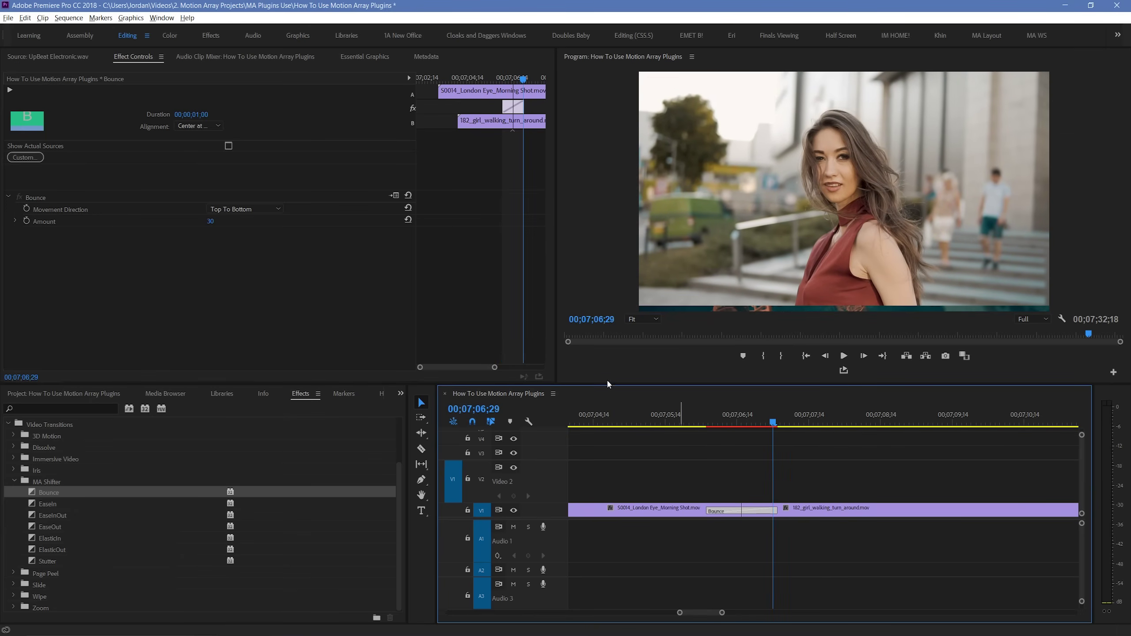
# Set Movement Direction to Bottom To Top and scrub through the transition to check it
pyautogui.click(252, 211)
pyautogui.click(243, 240)
pyautogui.click(708, 422)
pyautogui.moveTo(712, 427); pyautogui.dragTo(791, 443)
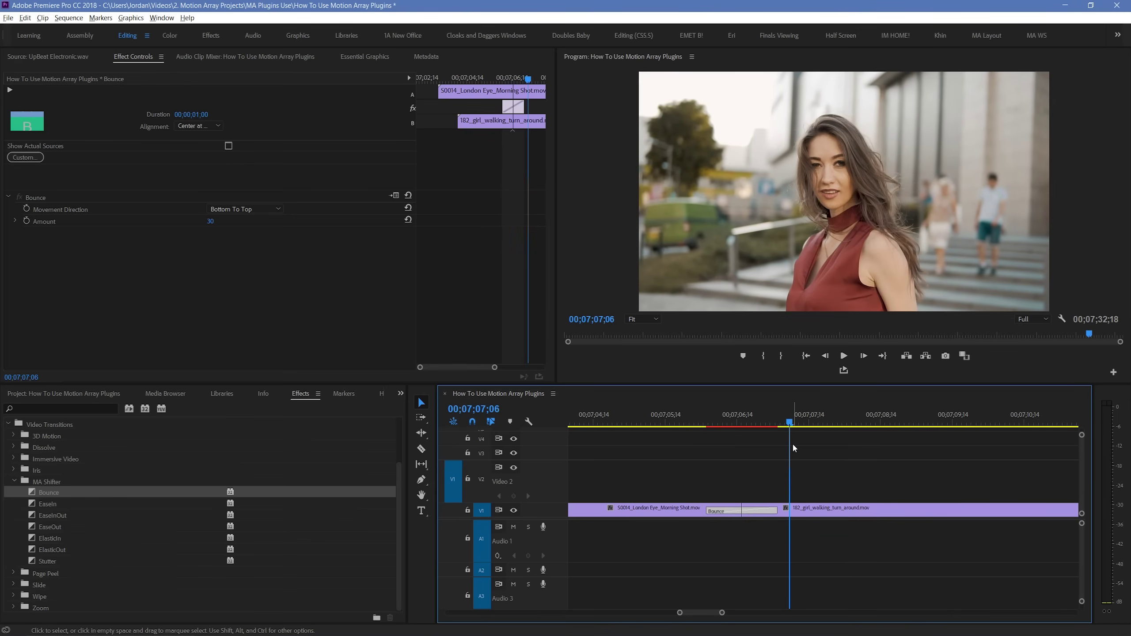
# Set Movement Direction back to Left To Right, keeping Amount 30, and preview
pyautogui.click(260, 210)
pyautogui.click(261, 222)
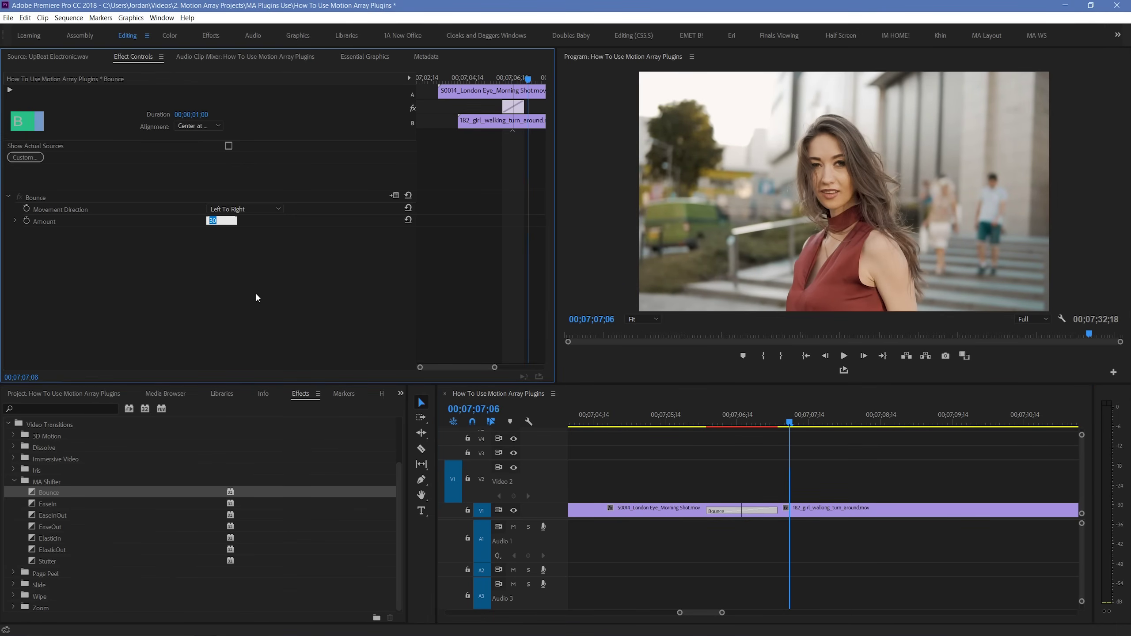
pyautogui.press('Return')
pyautogui.click(696, 412)
pyautogui.press('space')
pyautogui.press('space')
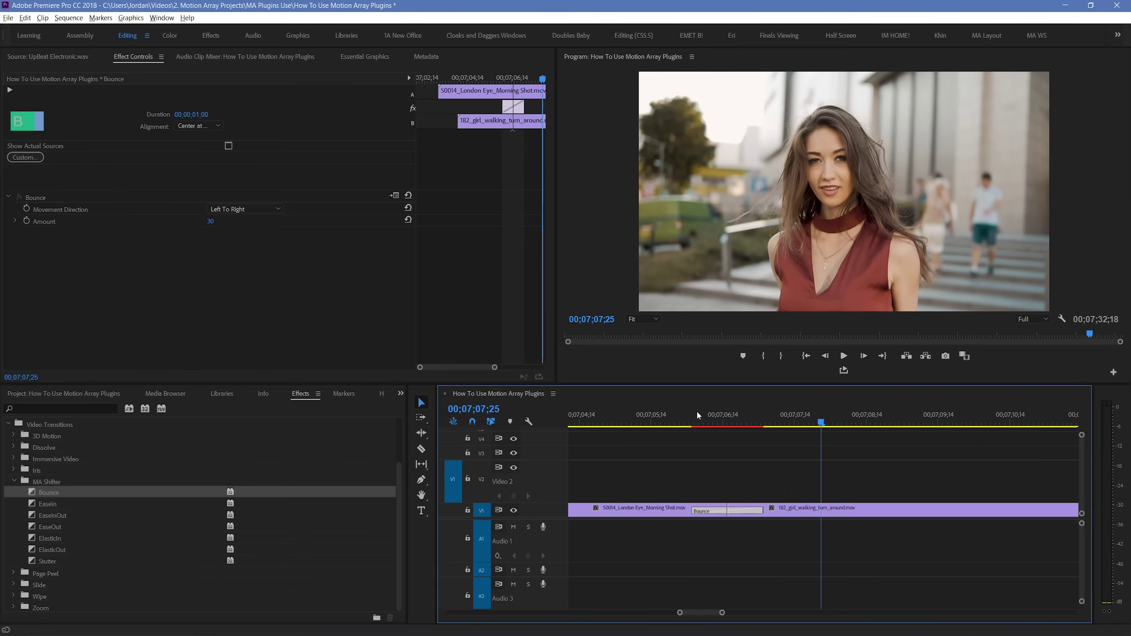
# Preview the Bounce with Amount 0, then with Amount 100
pyautogui.click(237, 250)
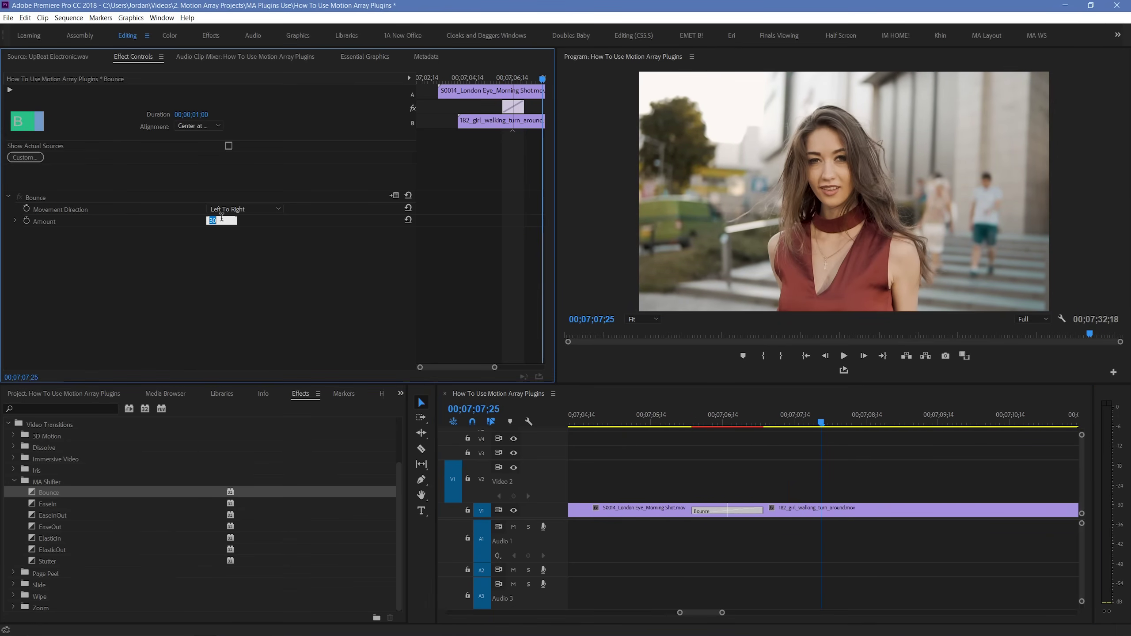
pyautogui.write('0')
pyautogui.press('Return')
pyautogui.click(690, 422)
pyautogui.press('space')
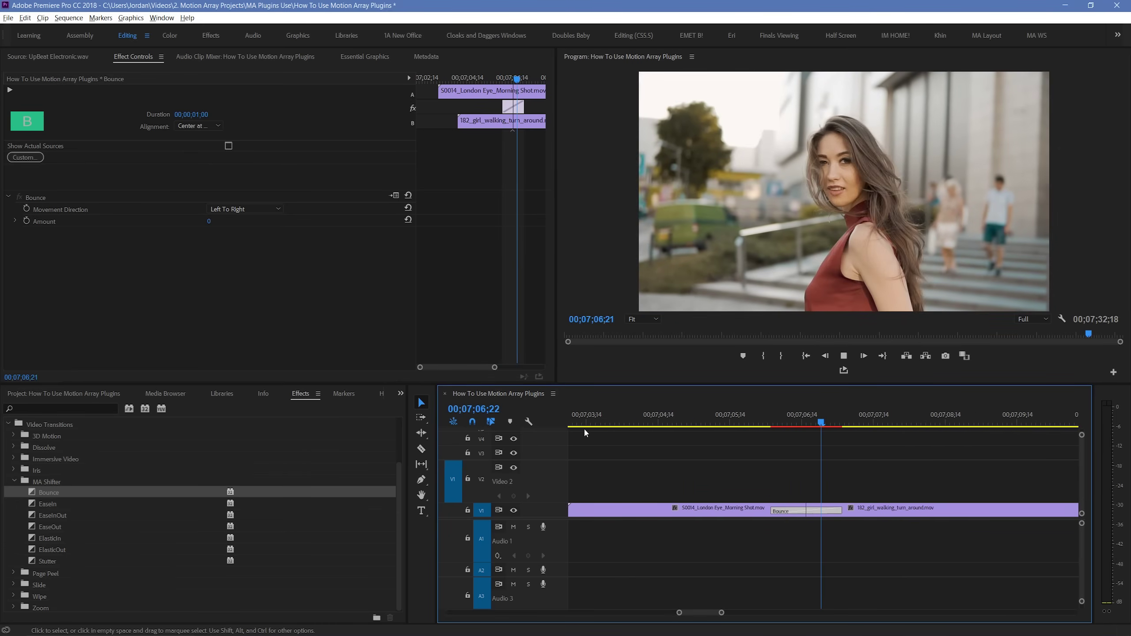
pyautogui.press('space')
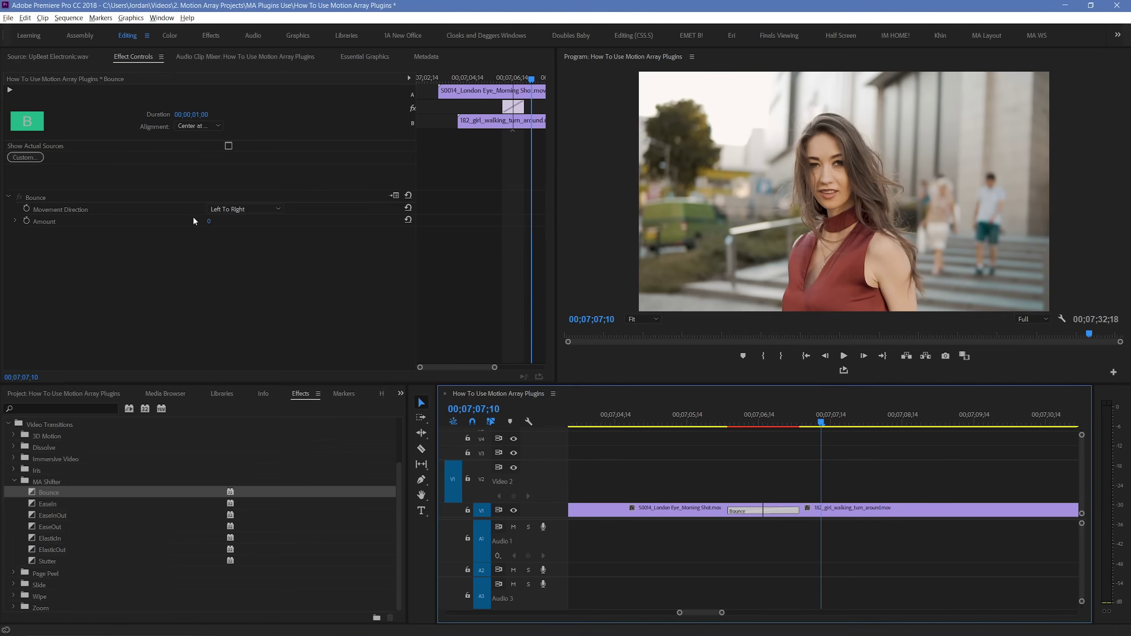
pyautogui.click(208, 221)
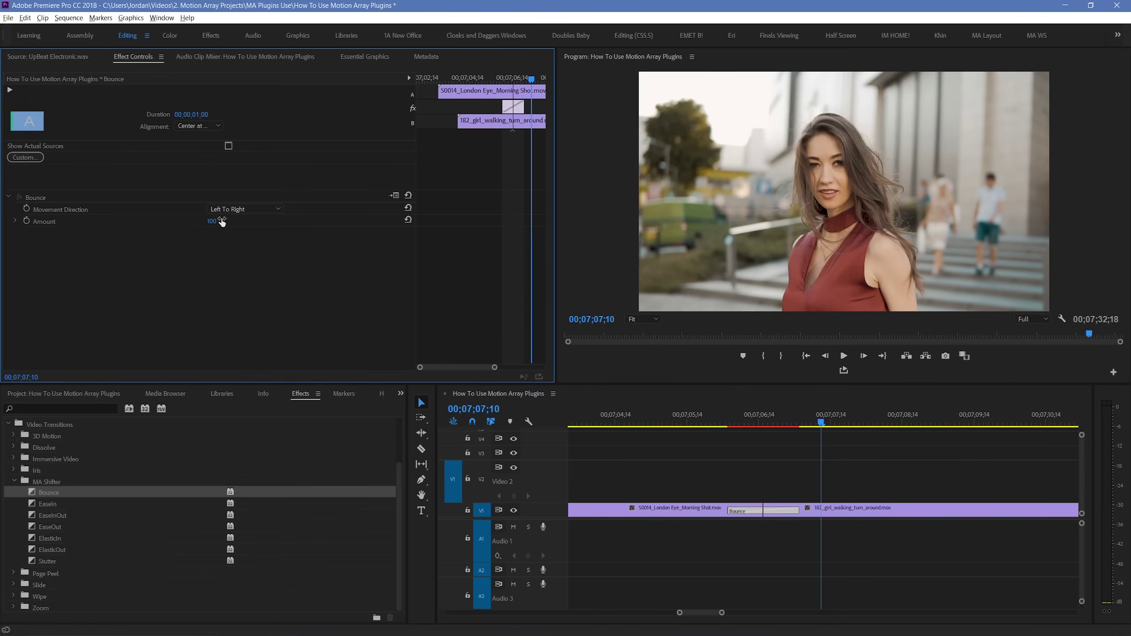
pyautogui.click(718, 418)
pyautogui.press('space')
pyautogui.press('space')
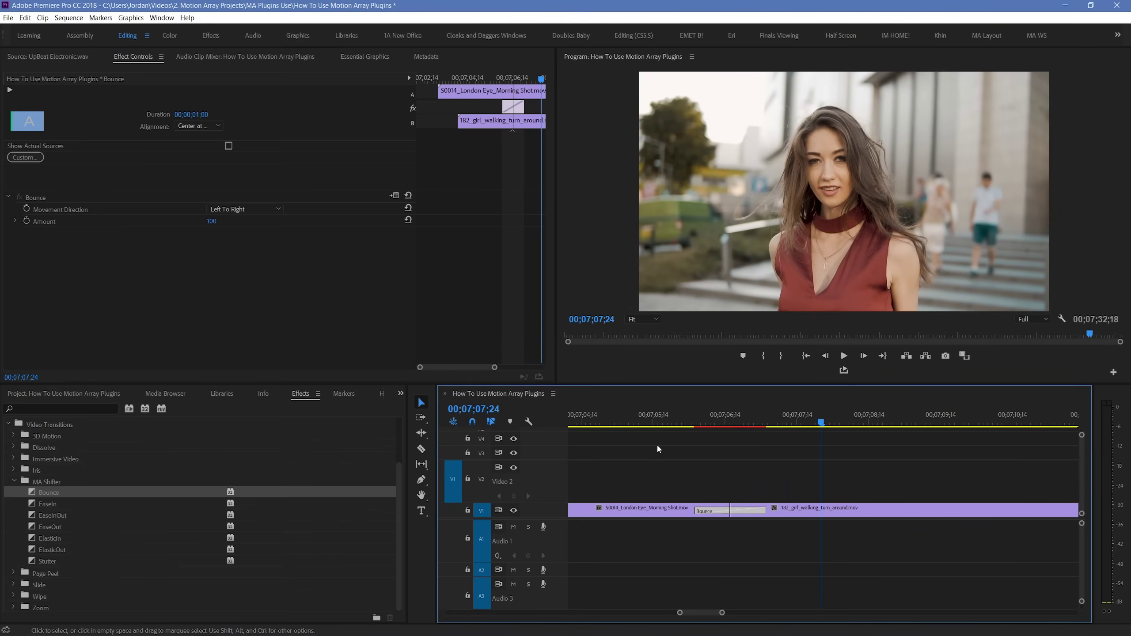
# Set the Bounce Amount to 15 and play the transition to preview it
pyautogui.click(212, 221)
pyautogui.write('15')
pyautogui.press('Return')
pyautogui.click(682, 427)
pyautogui.press('space')
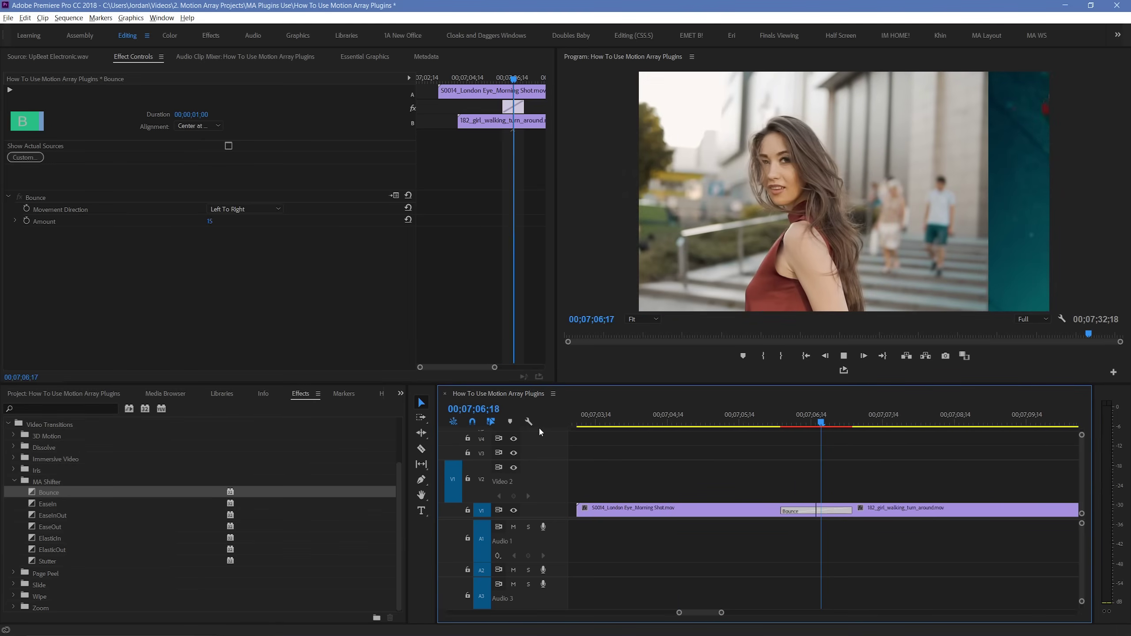
pyautogui.press('space')
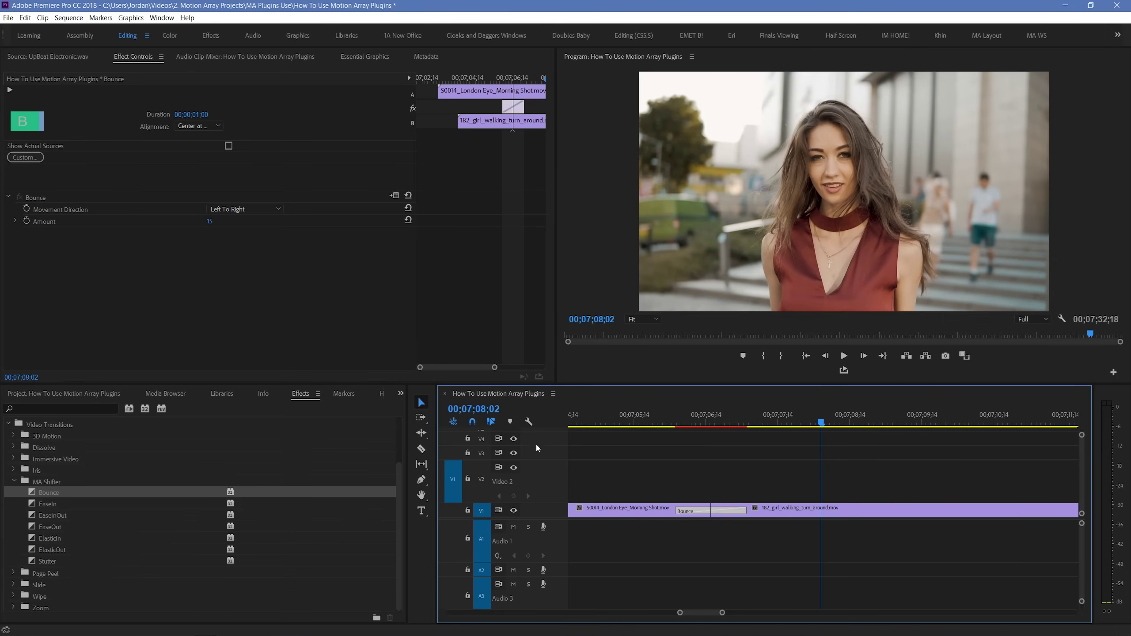
# Replace the Bounce transition on the cut with MA Shifter Stutter and preview it
pyautogui.press('Delete')
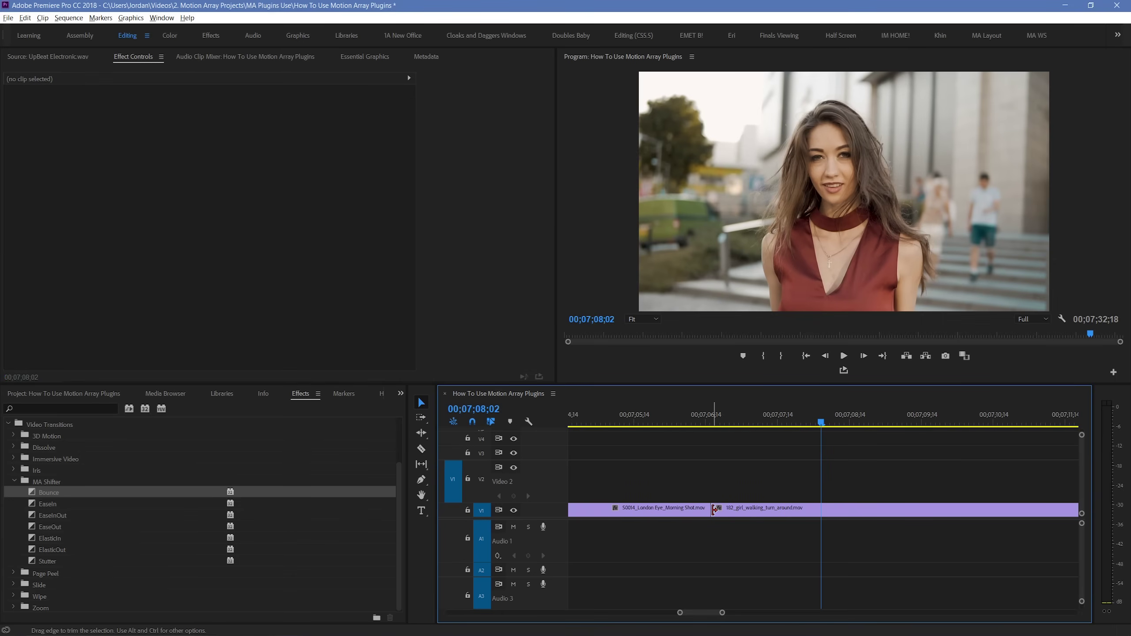
pyautogui.click(61, 562)
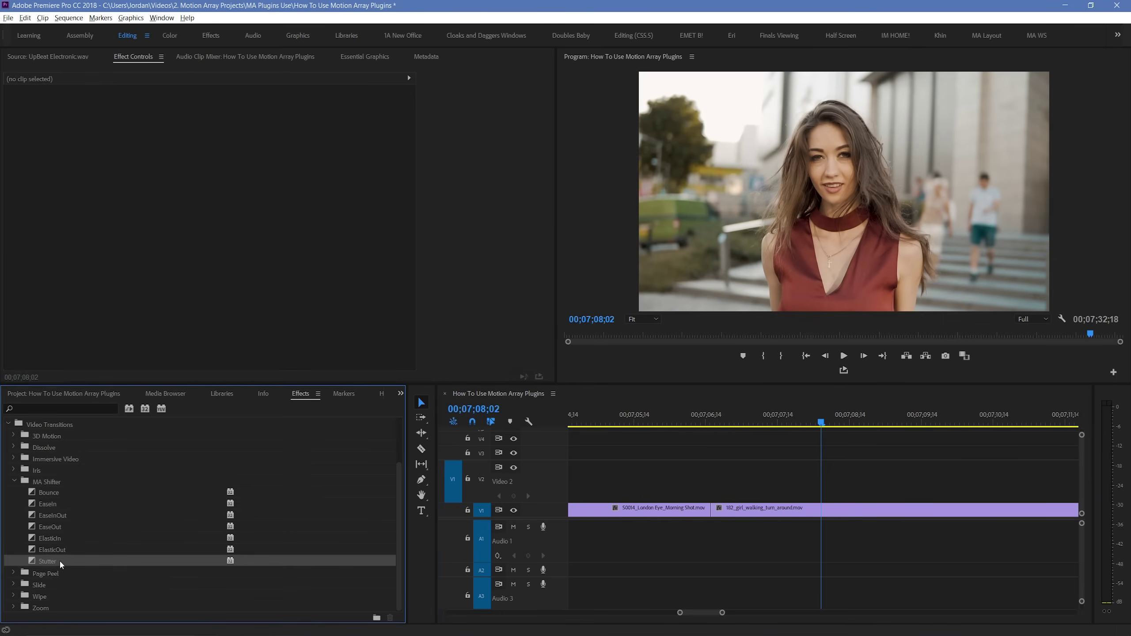
pyautogui.moveTo(141, 566); pyautogui.dragTo(713, 512)
pyautogui.click(719, 510)
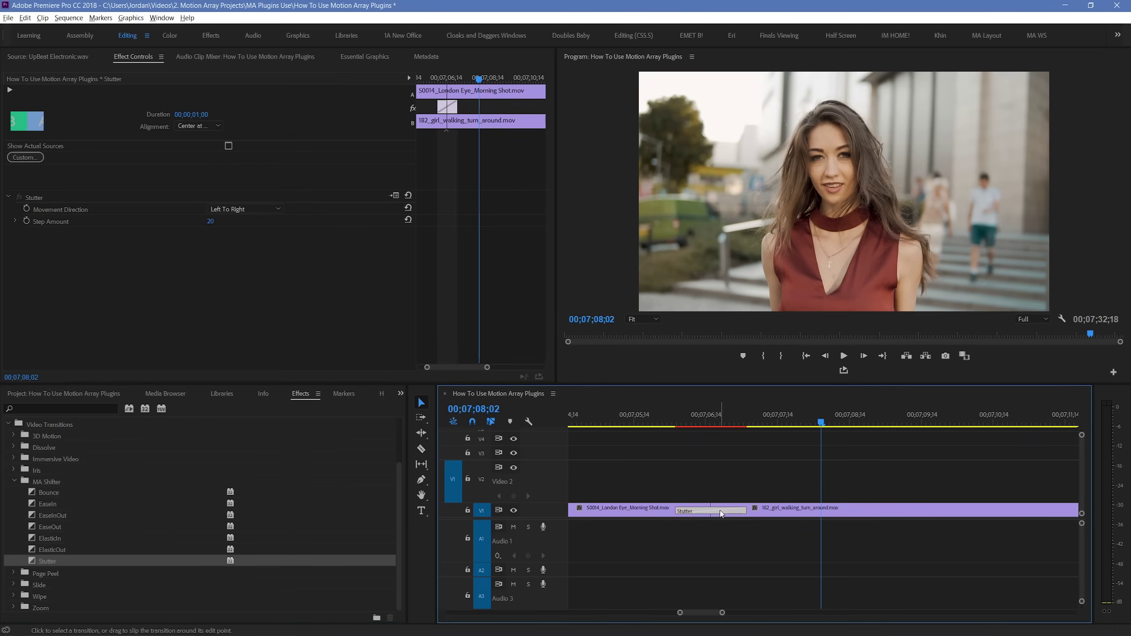
pyautogui.click(705, 412)
pyautogui.press('space')
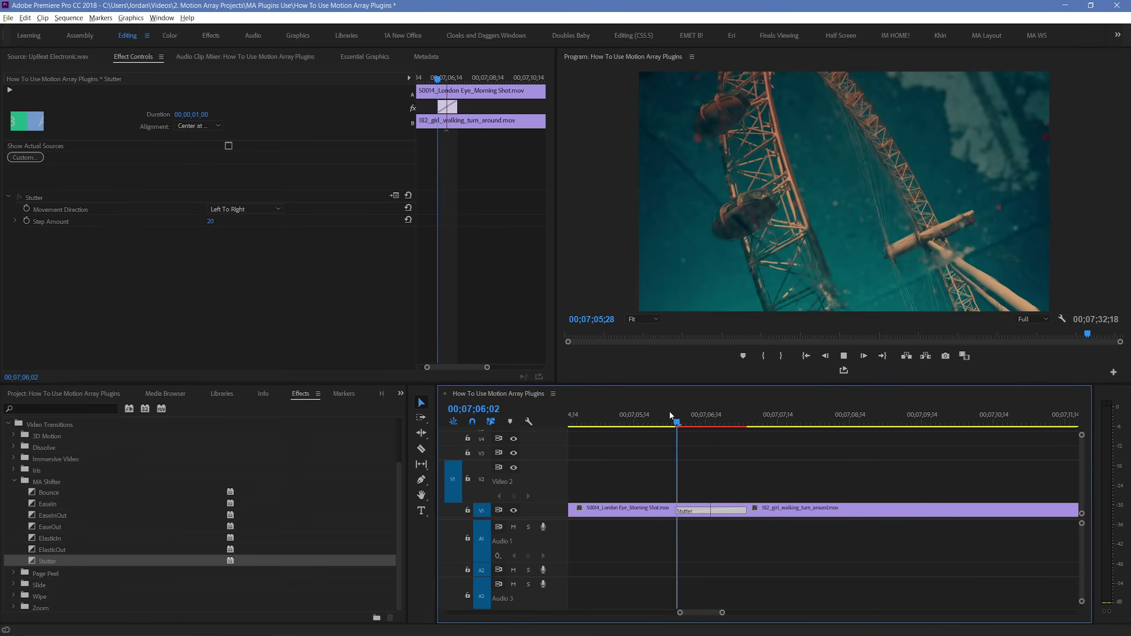
pyautogui.press('space')
# Set Stutter's Step Amount to 5 and play it to preview
pyautogui.click(221, 217)
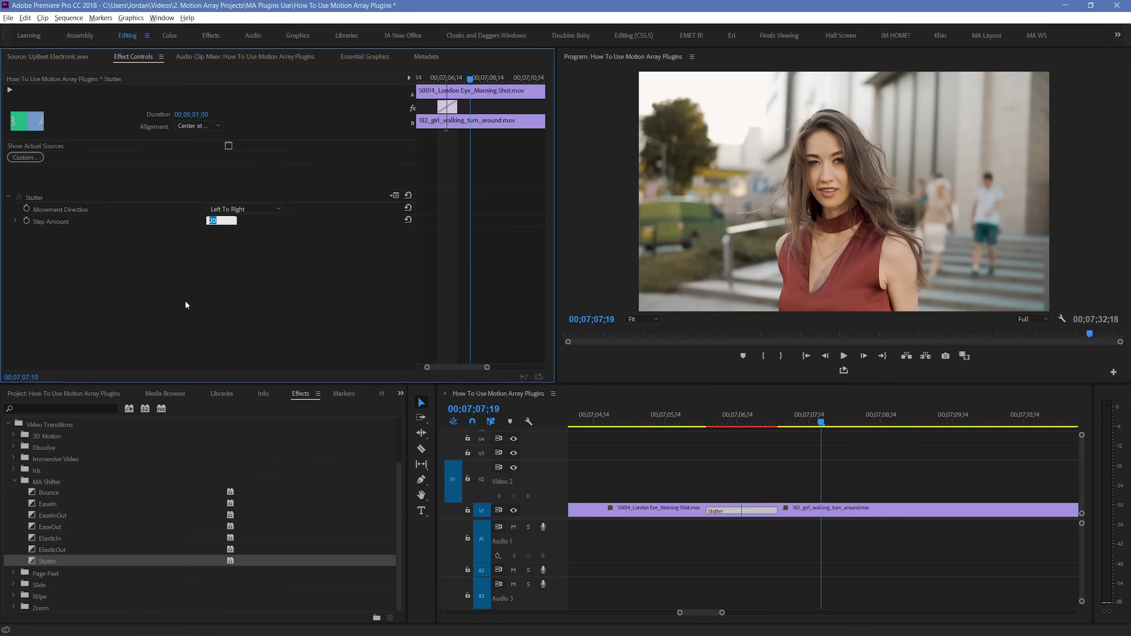
pyautogui.write('5')
pyautogui.press('Return')
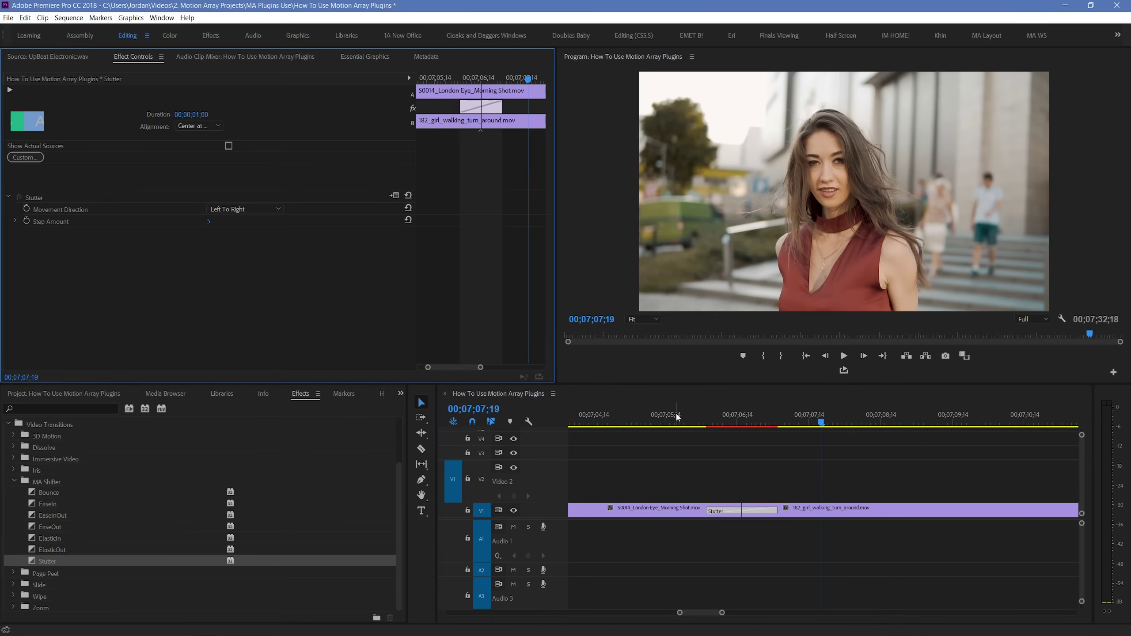
pyautogui.click(654, 429)
pyautogui.press('space')
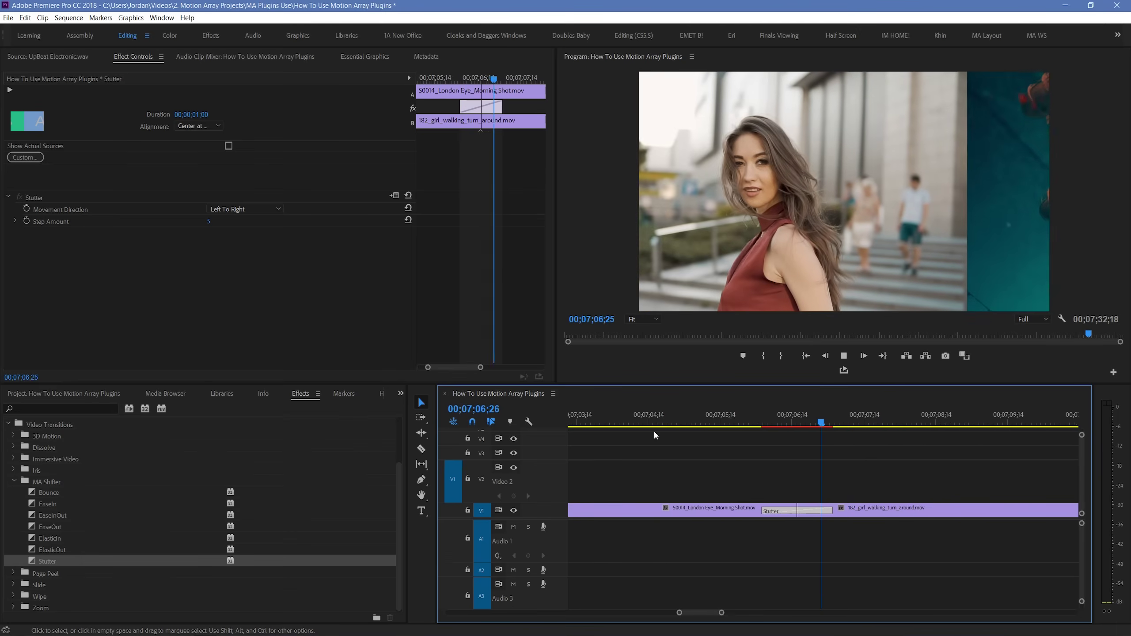
pyautogui.click(653, 428)
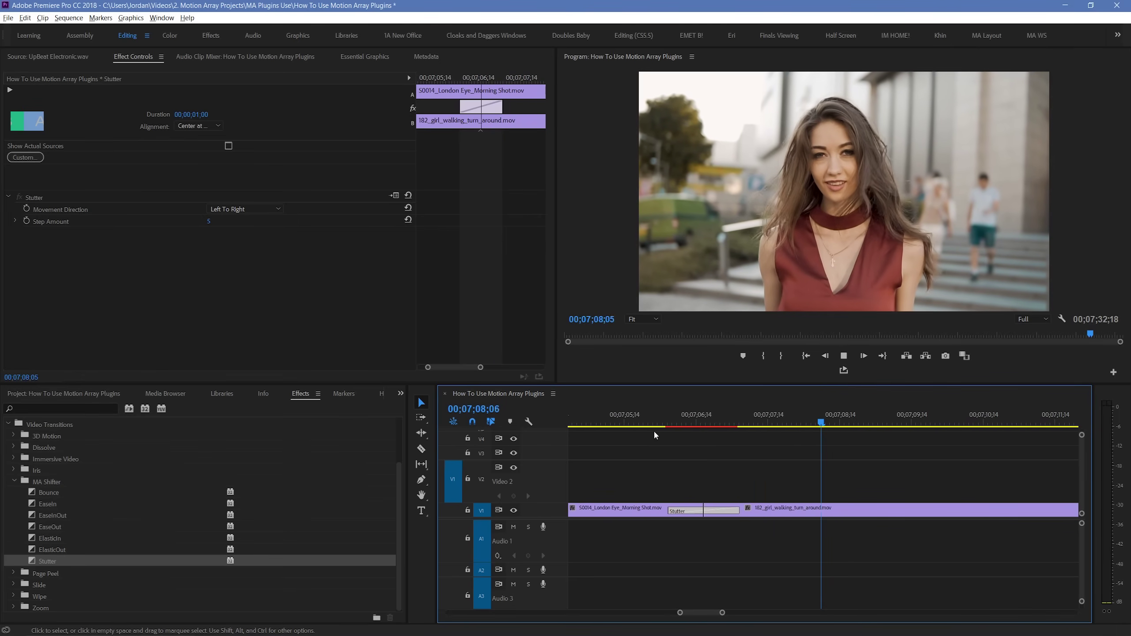
pyautogui.press('space')
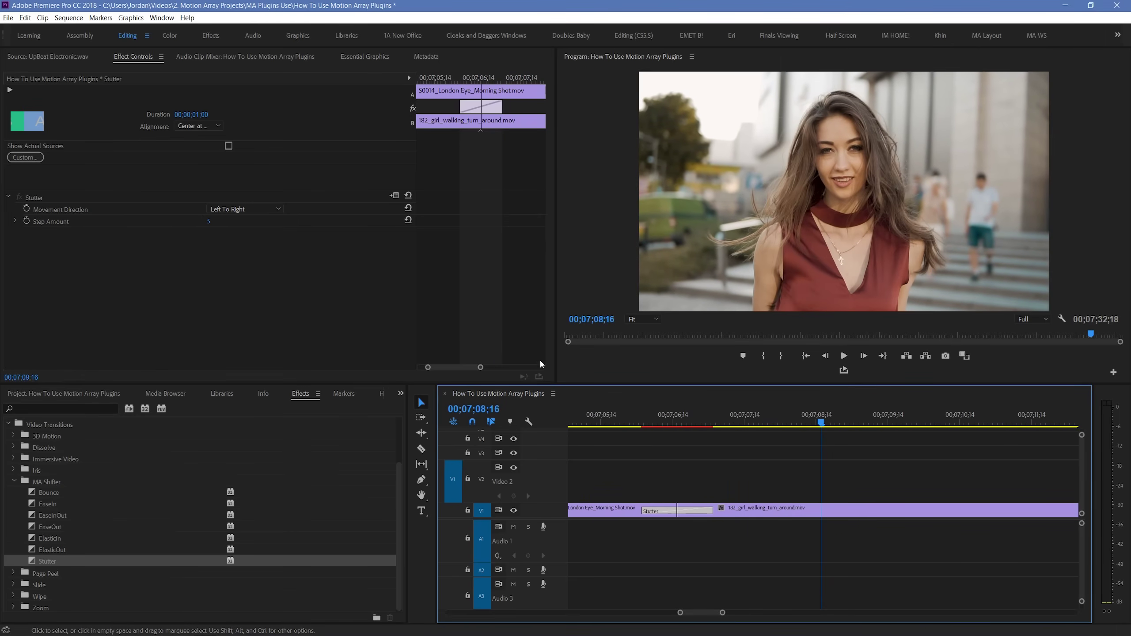
# Change the Step Amount to 3 and play the Stutter transition
pyautogui.click(209, 221)
pyautogui.write('3')
pyautogui.click(165, 334)
pyautogui.click(614, 427)
pyautogui.press('space')
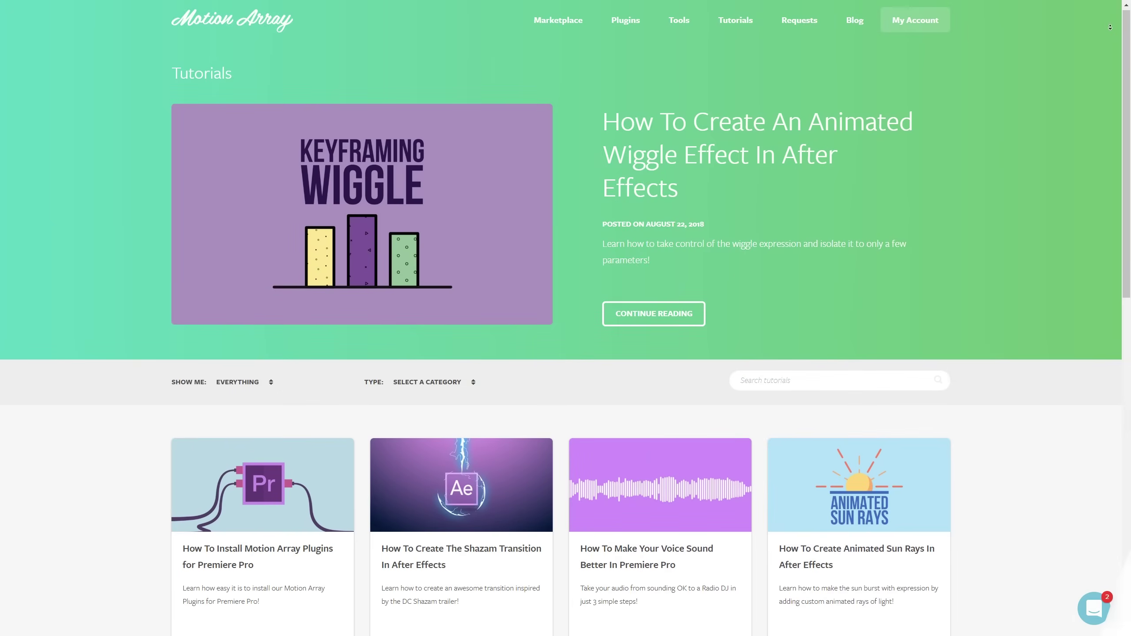
# Scroll down through the tutorial cards on the Motion Array Tutorials page
pyautogui.scroll(-2, 566, 312)
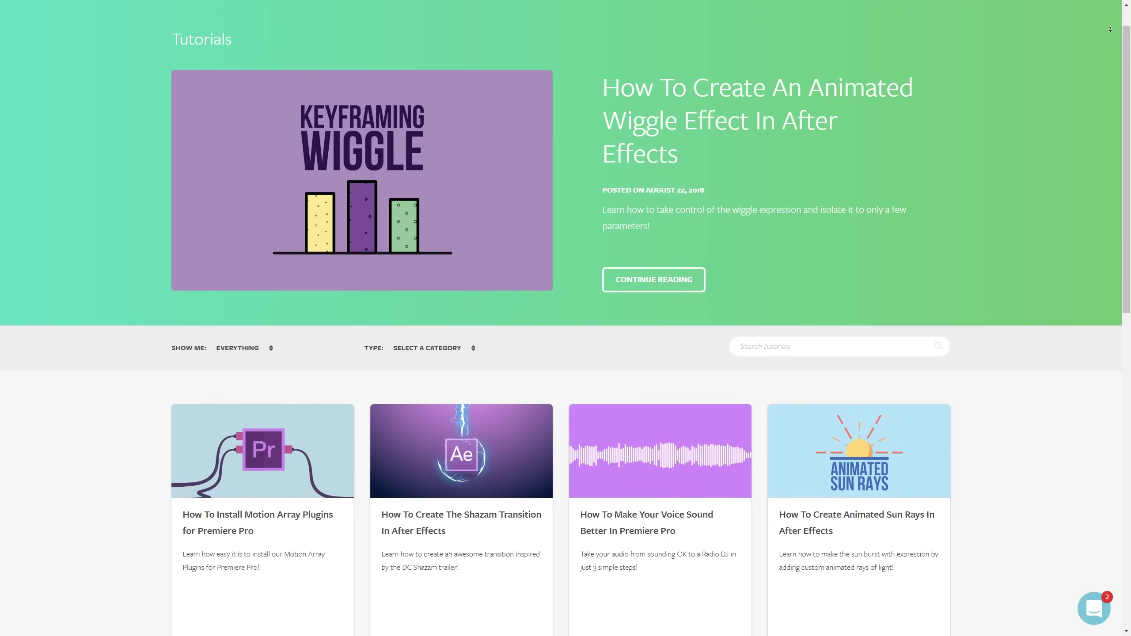
pyautogui.scroll(-2, 565, 312)
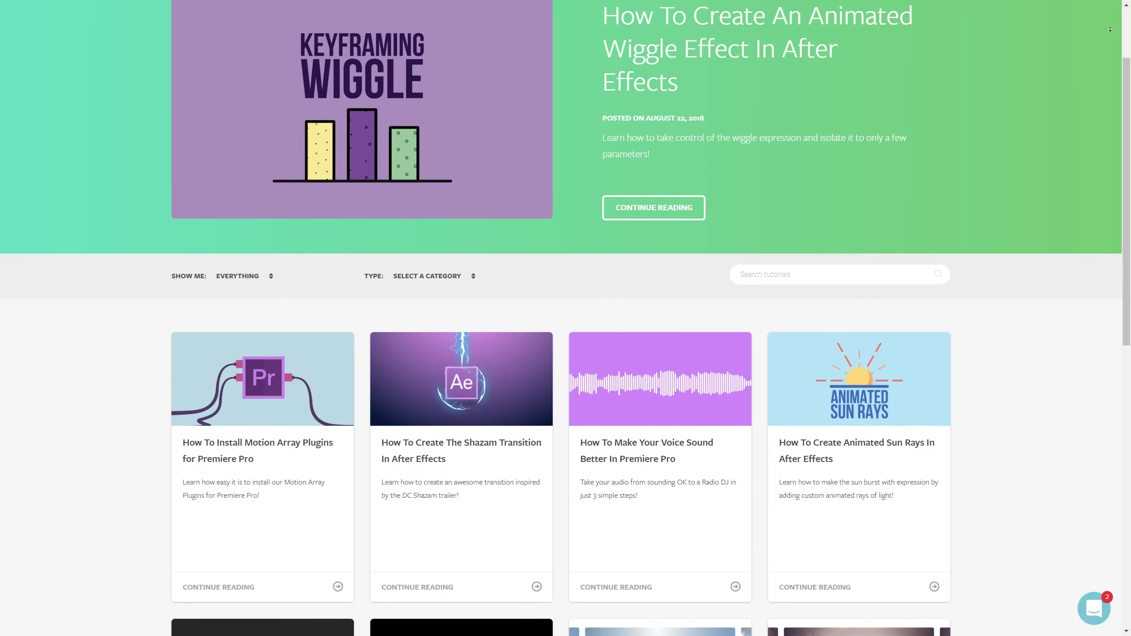
pyautogui.scroll(-2, 1110, 30)
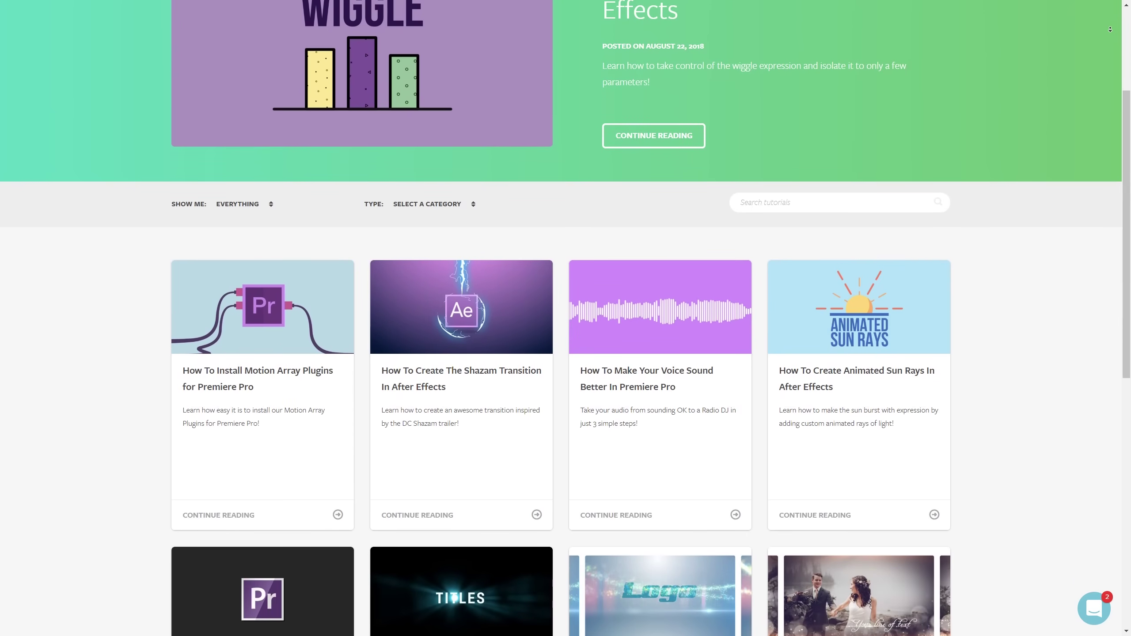
pyautogui.scroll(-2, 1110, 29)
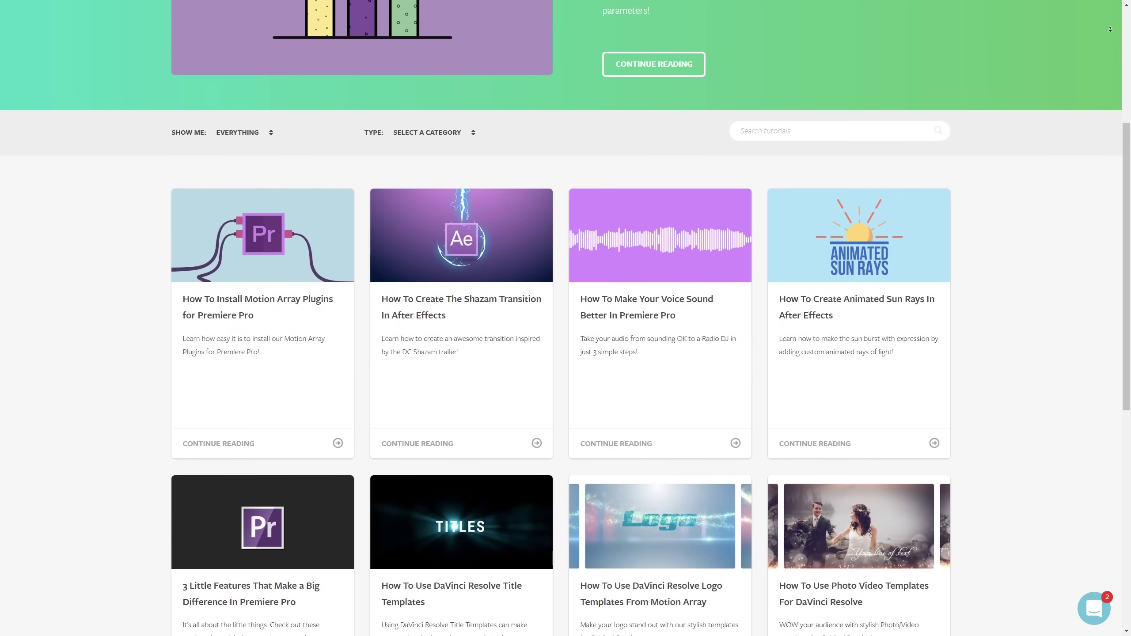
pyautogui.scroll(-2, 1110, 30)
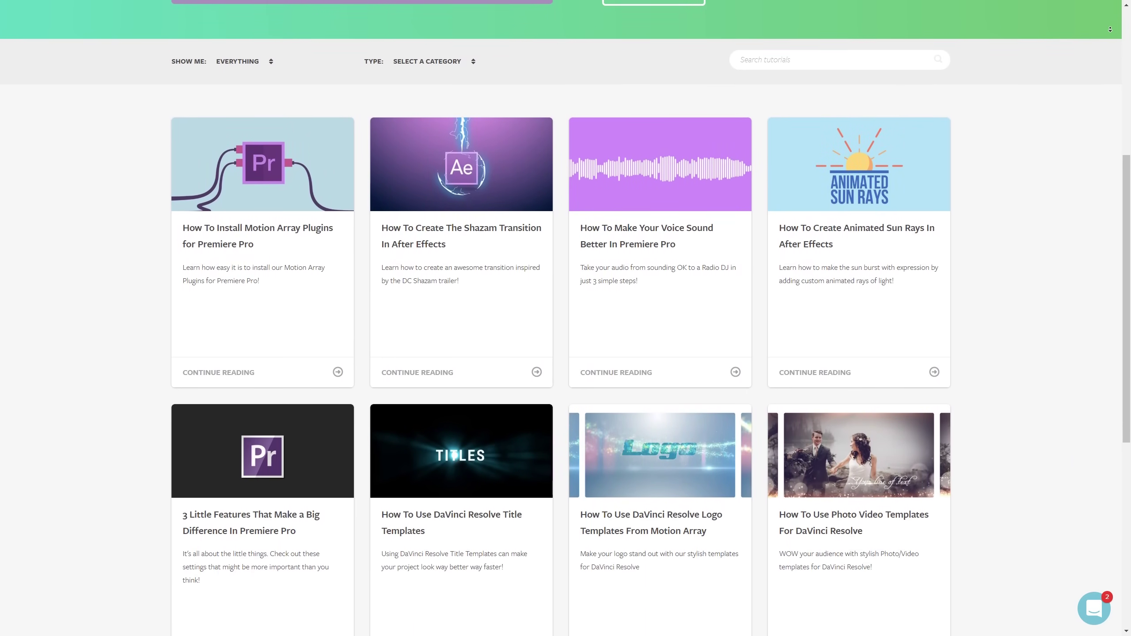